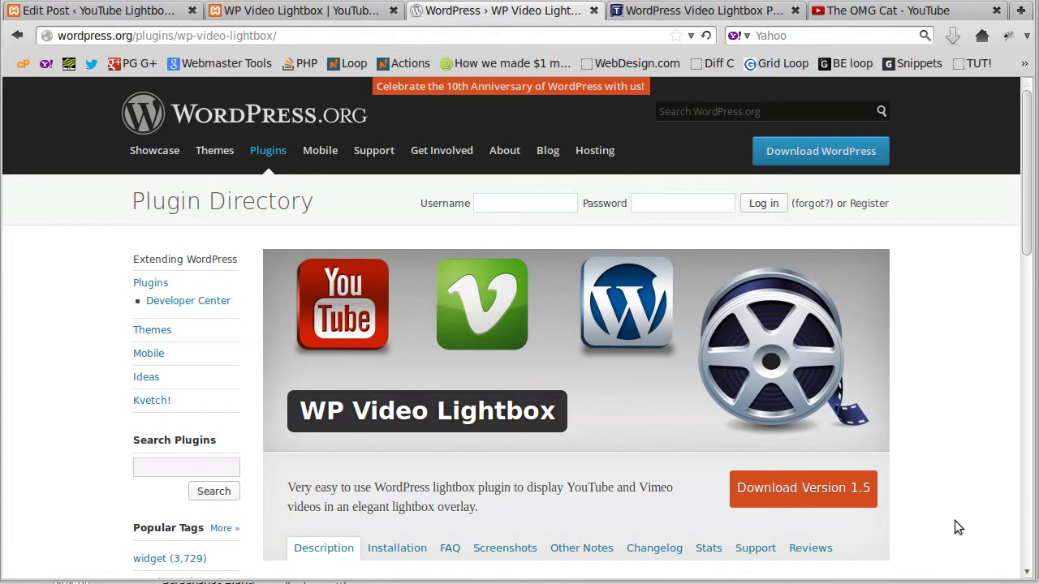
# Step: Examine the WP Video Lightbox plugin listing and its documentation page, down to the section on turning off related YouTube videos
pyautogui.scroll(-6, 959, 510)
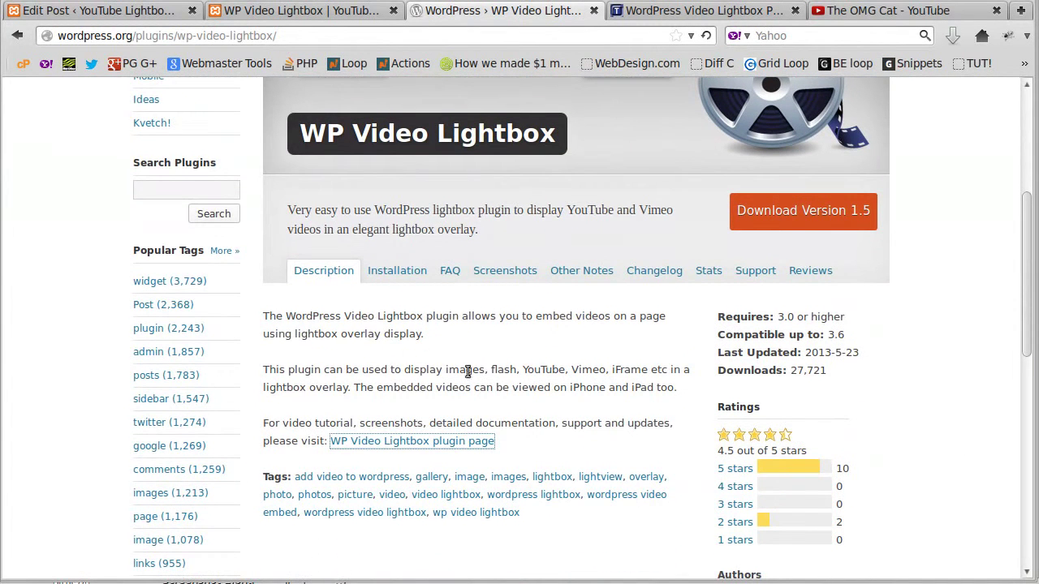
pyautogui.click(391, 420)
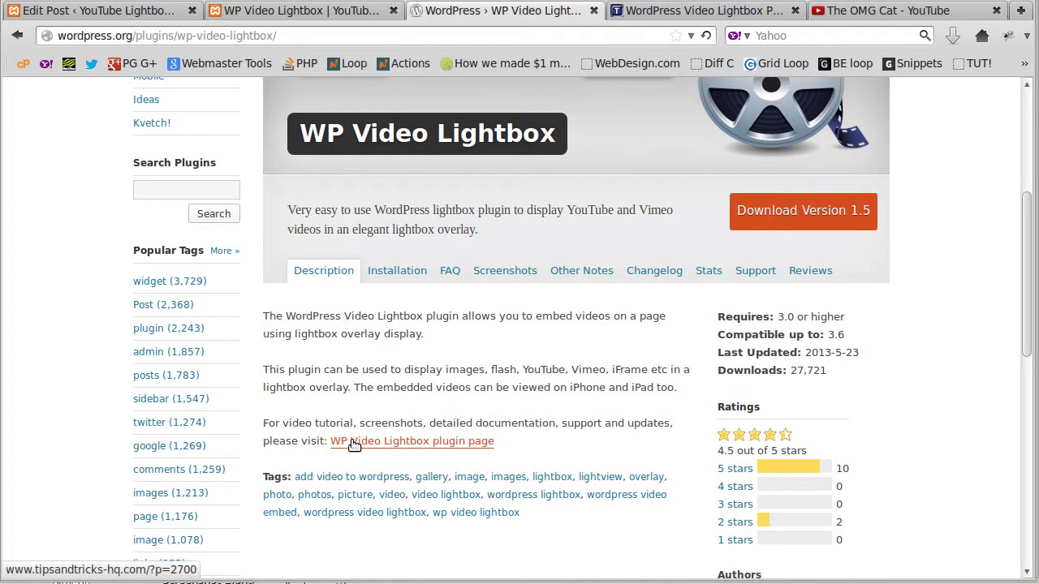
pyautogui.click(658, 18)
pyautogui.scroll(-2, 324, 349)
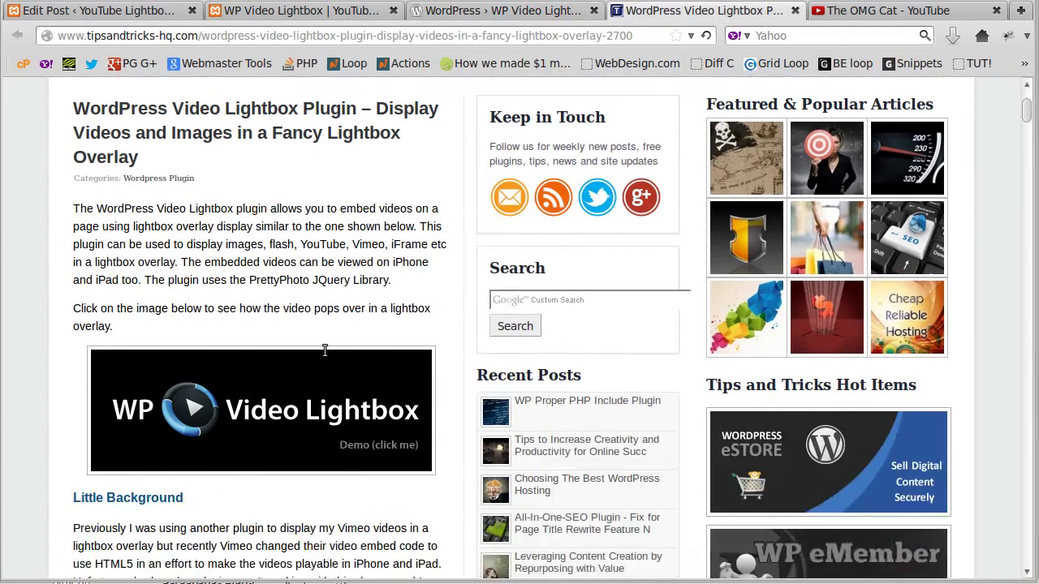
pyautogui.scroll(-10, 323, 350)
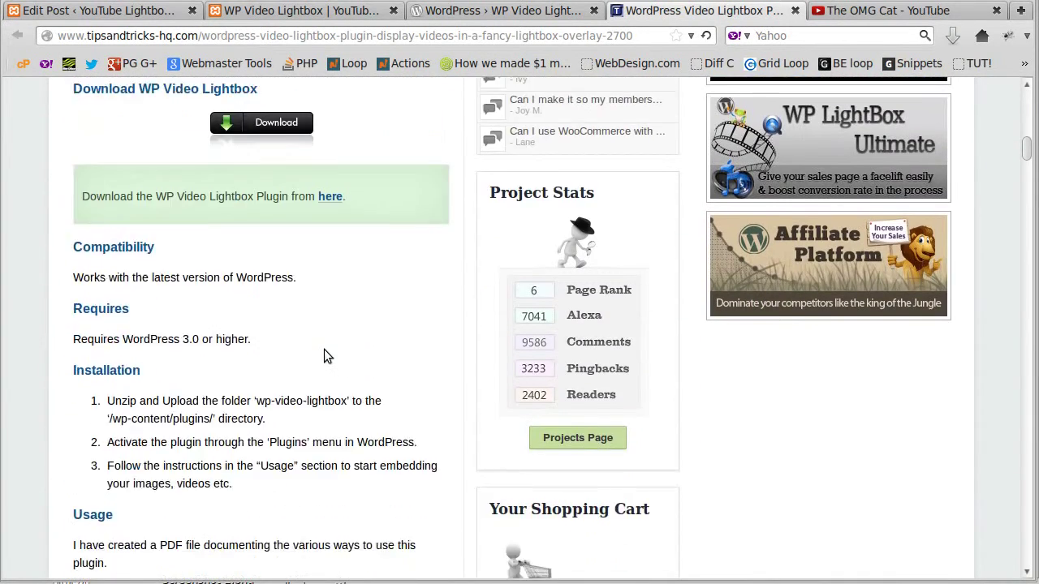
pyautogui.scroll(-3, 324, 350)
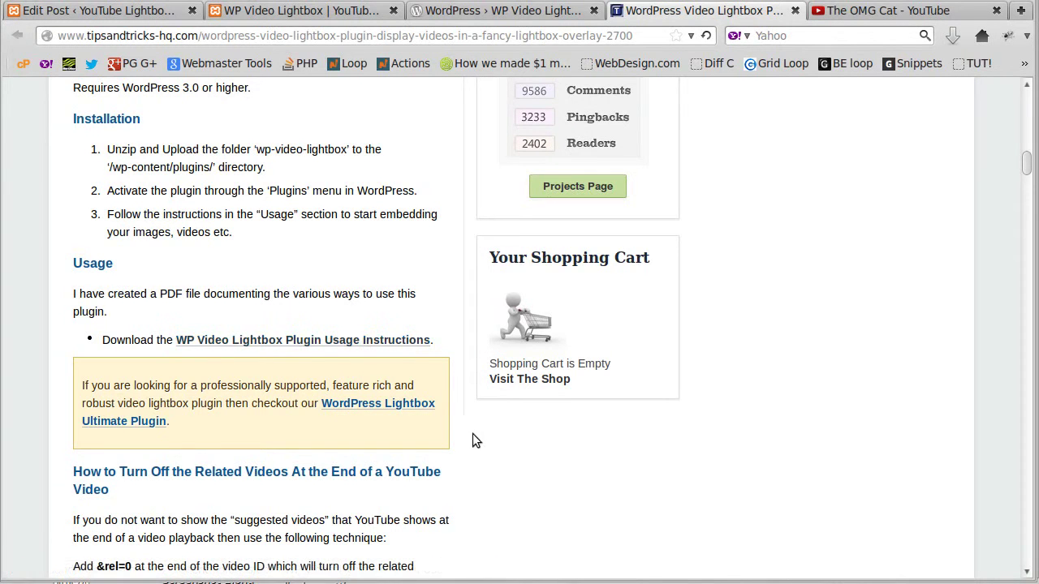
pyautogui.scroll(-3, 478, 438)
pyautogui.scroll(-3, 480, 441)
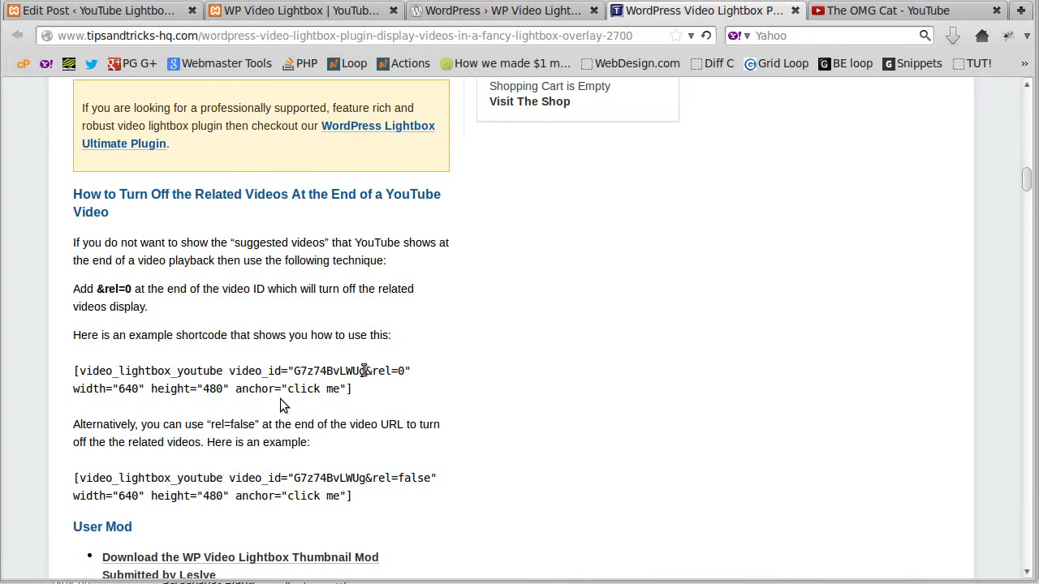
# Step: Compare the &rel=0 and &rel=false parameters in the two example shortcodes for disabling related videos
pyautogui.moveTo(364, 371); pyautogui.dragTo(402, 371)
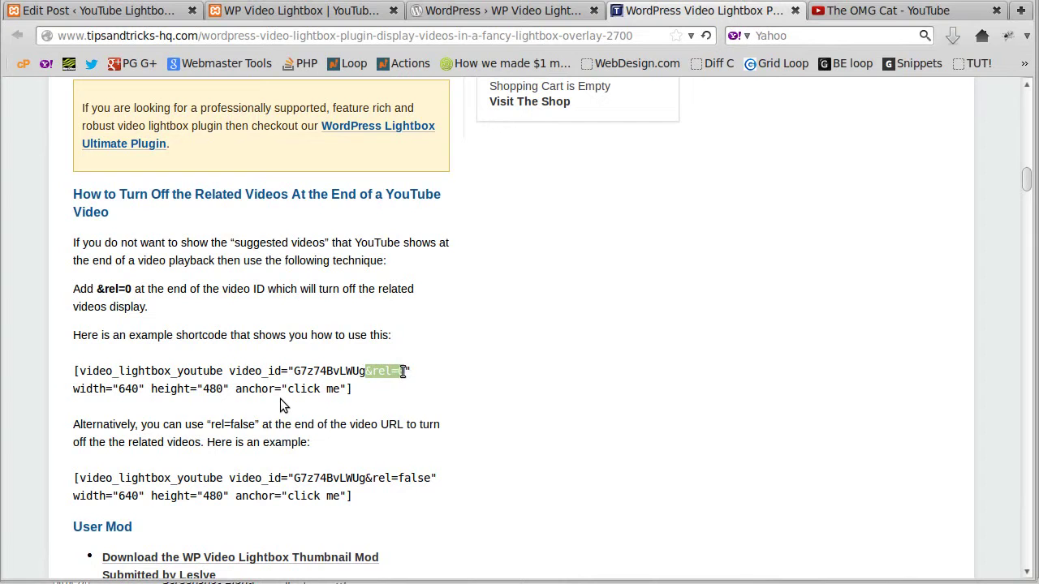
pyautogui.click(392, 511)
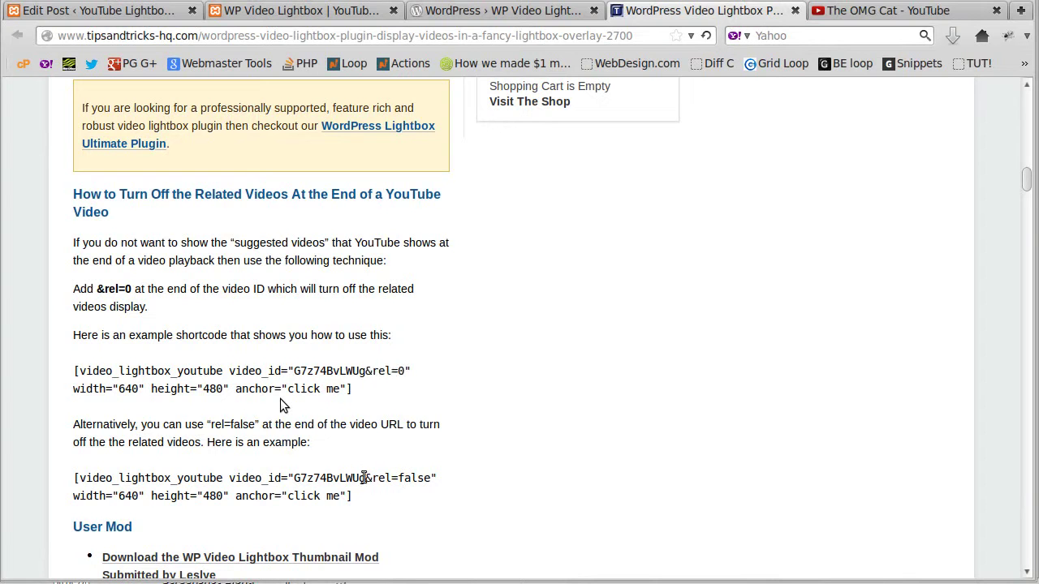
pyautogui.moveTo(365, 478); pyautogui.dragTo(433, 480)
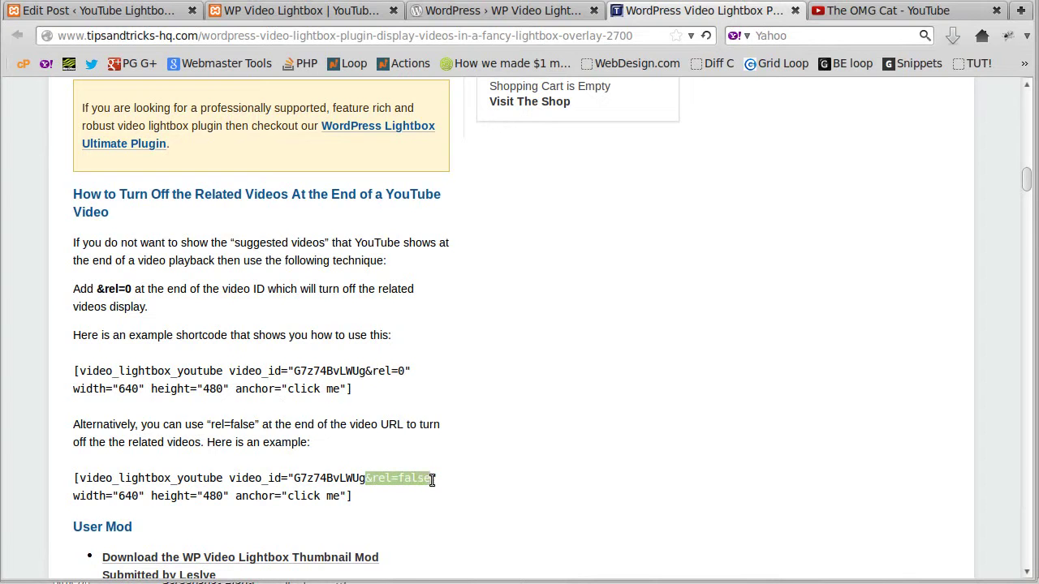
pyautogui.click(355, 498)
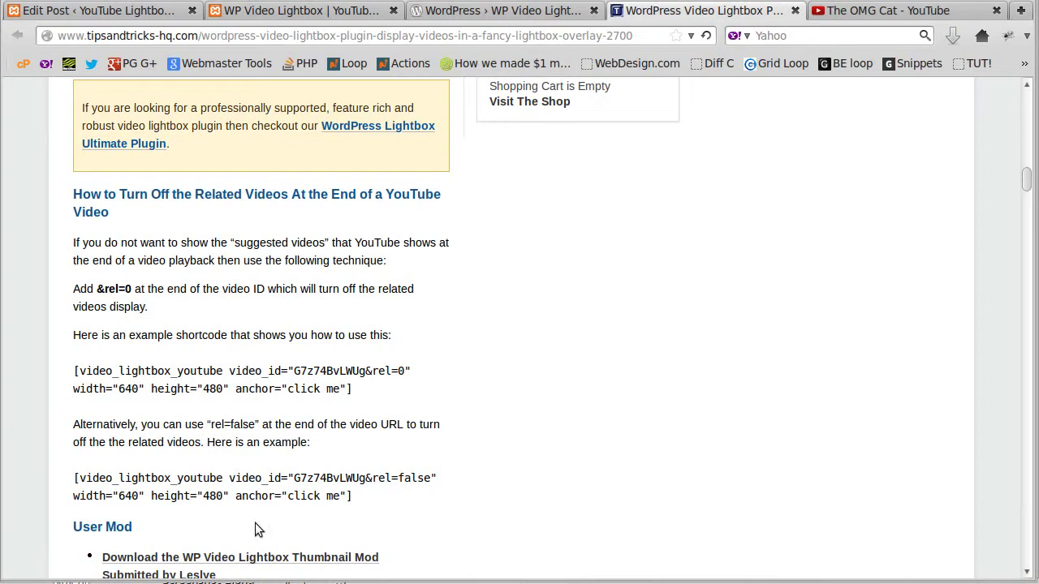
# Step: Copy the complete example YouTube lightbox shortcode that uses &rel=false
pyautogui.moveTo(356, 496); pyautogui.dragTo(87, 477)
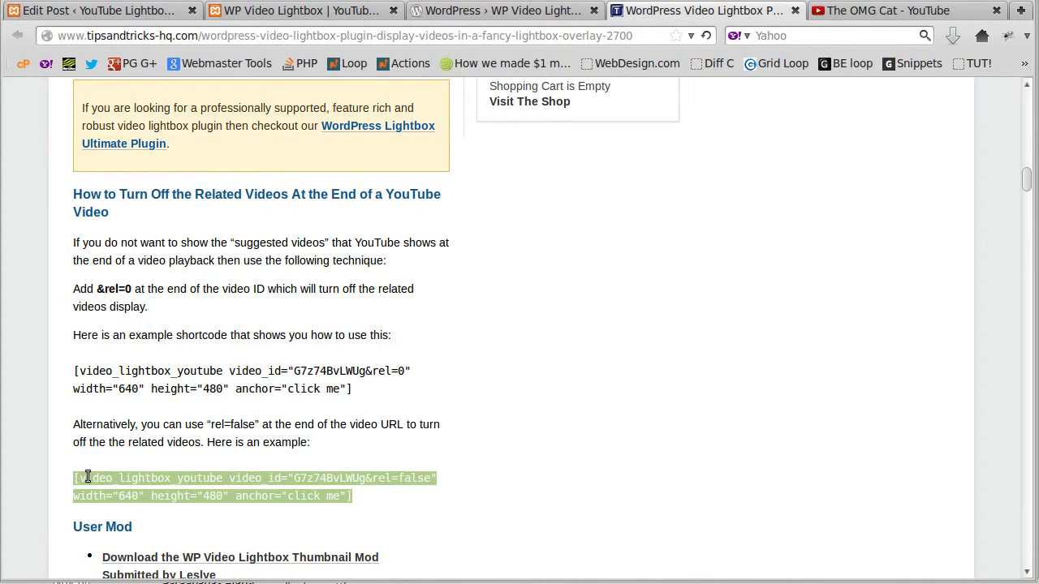
pyautogui.rightClick(87, 477)
pyautogui.click(104, 485)
# Step: Paste the shortcode on a new line between the two paragraphs of the WP Video Lightbox post in the visual editor
pyautogui.click(151, 11)
pyautogui.click(167, 403)
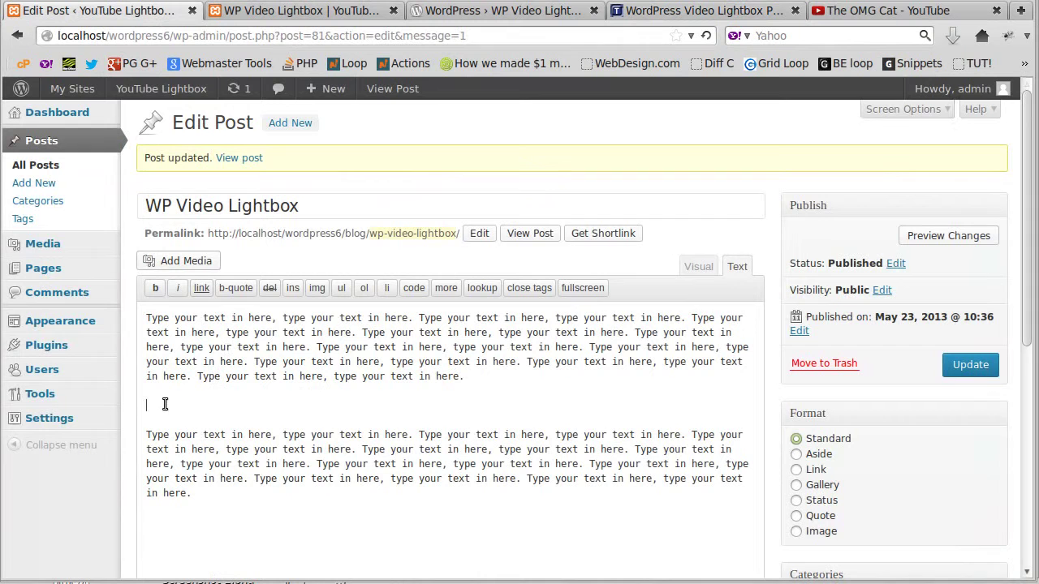
pyautogui.click(698, 267)
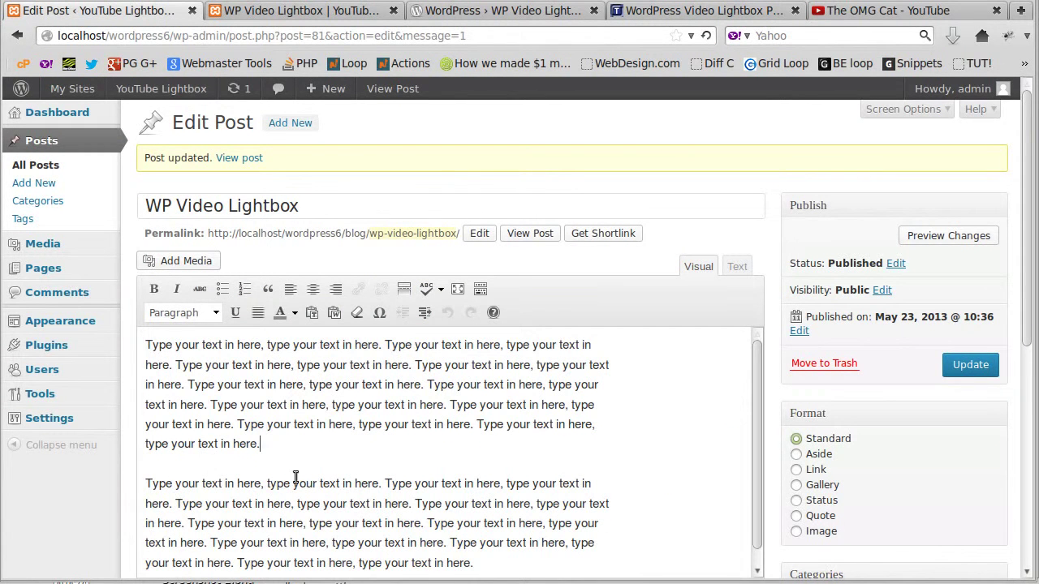
pyautogui.press('Return')
pyautogui.hotkey('ctrl', 'v')
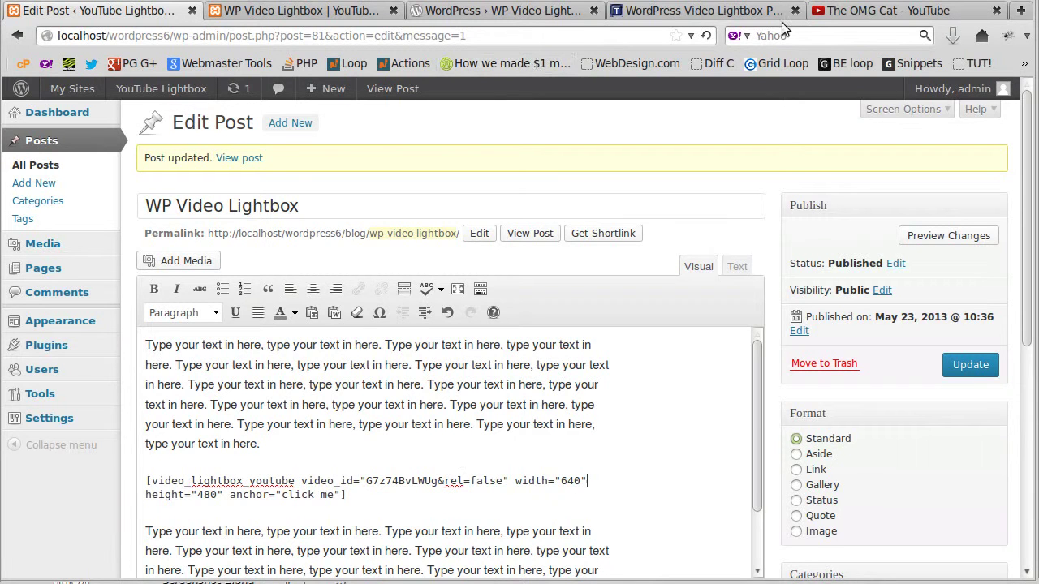
# Step: Display the embed code for The OMG Cat video on YouTube and set its video size to 640 × 480
pyautogui.click(856, 11)
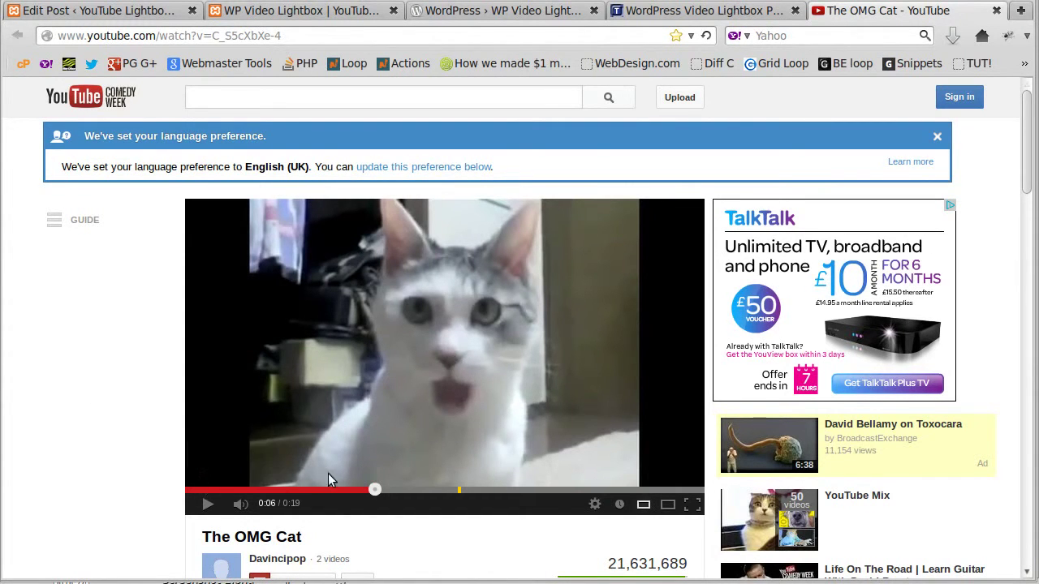
pyautogui.scroll(-6, 114, 383)
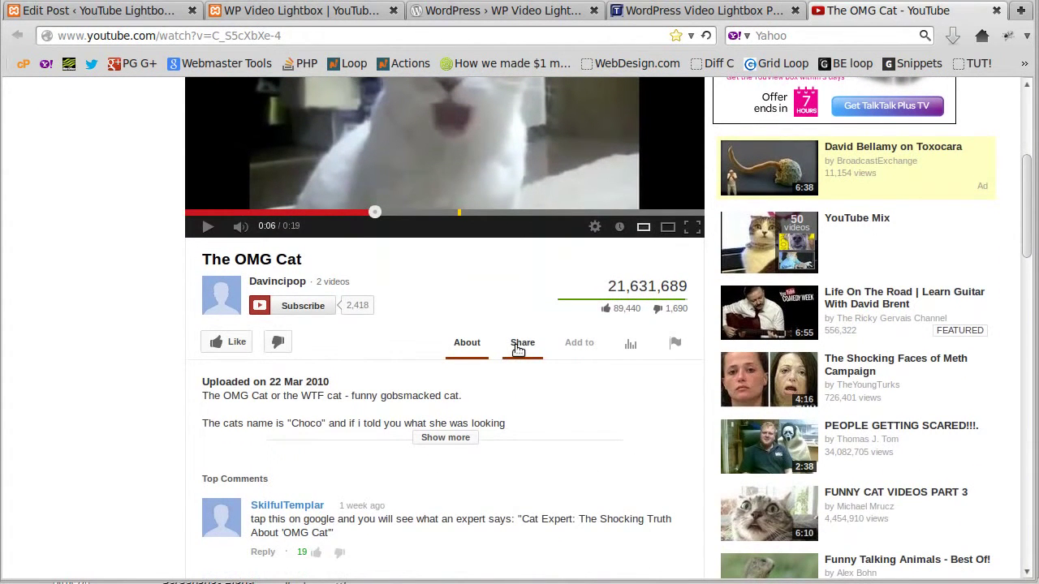
pyautogui.click(518, 347)
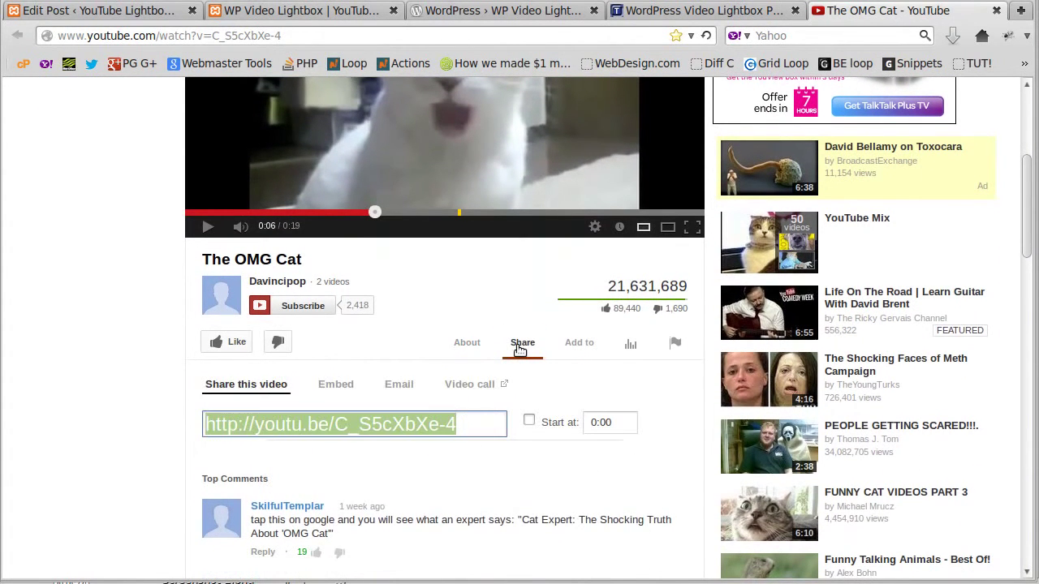
pyautogui.click(335, 384)
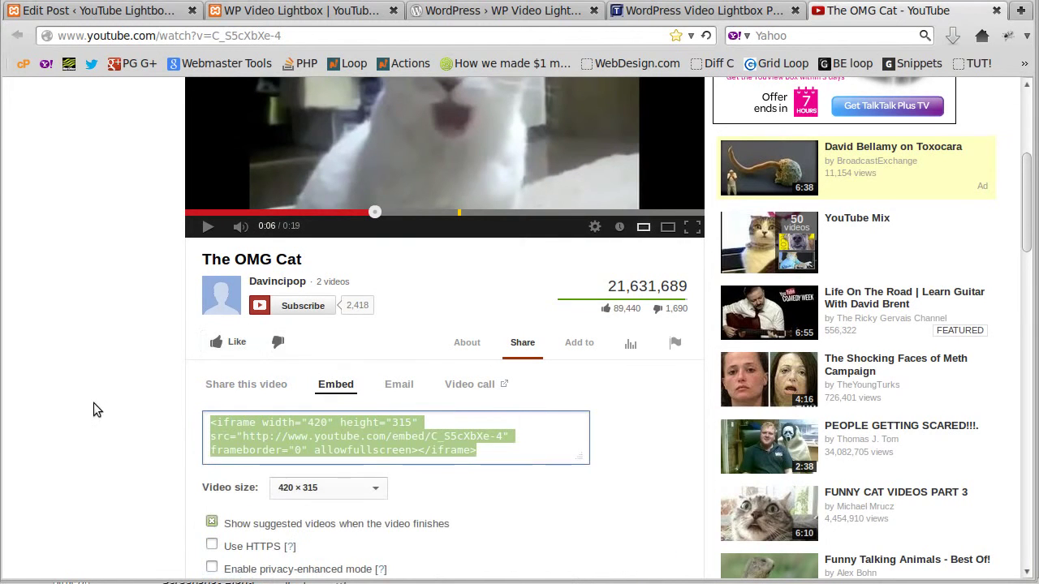
pyautogui.click(301, 490)
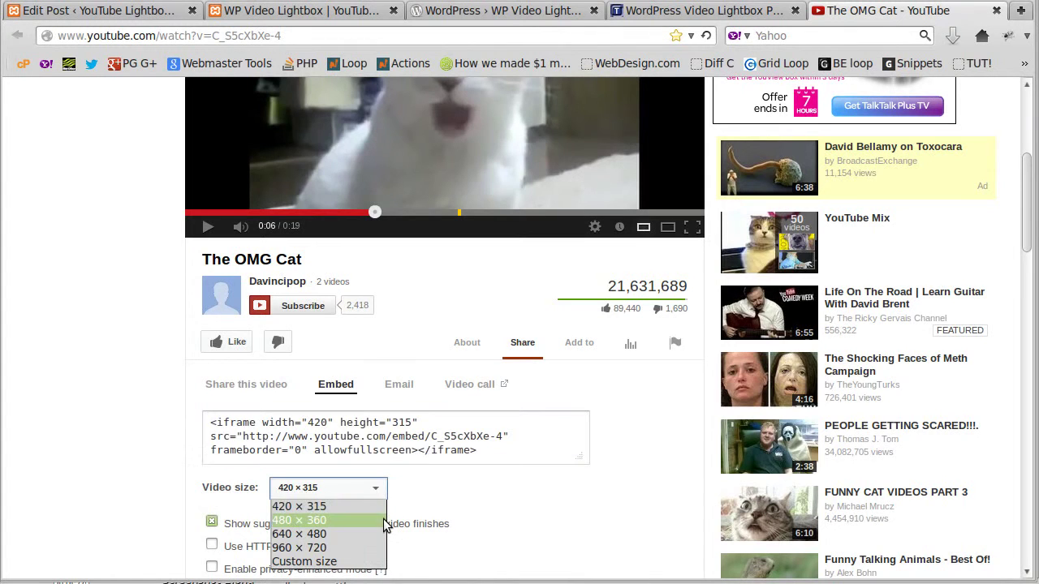
pyautogui.click(334, 533)
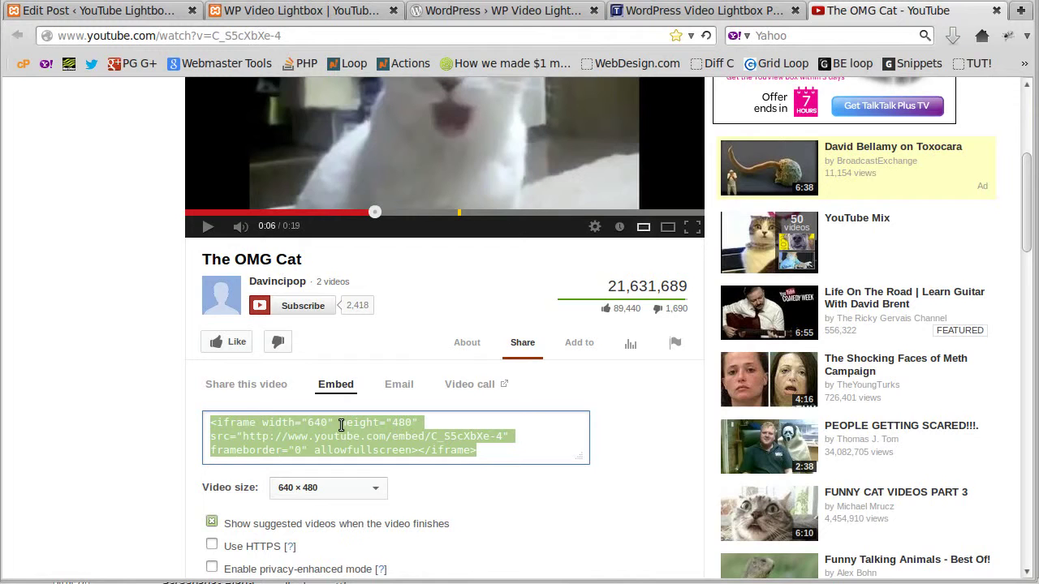
# Step: Paste the iframe embed code into the blank pluma document and examine the quoted URL in its src attribute
pyautogui.hotkey('alt', 'Tab')
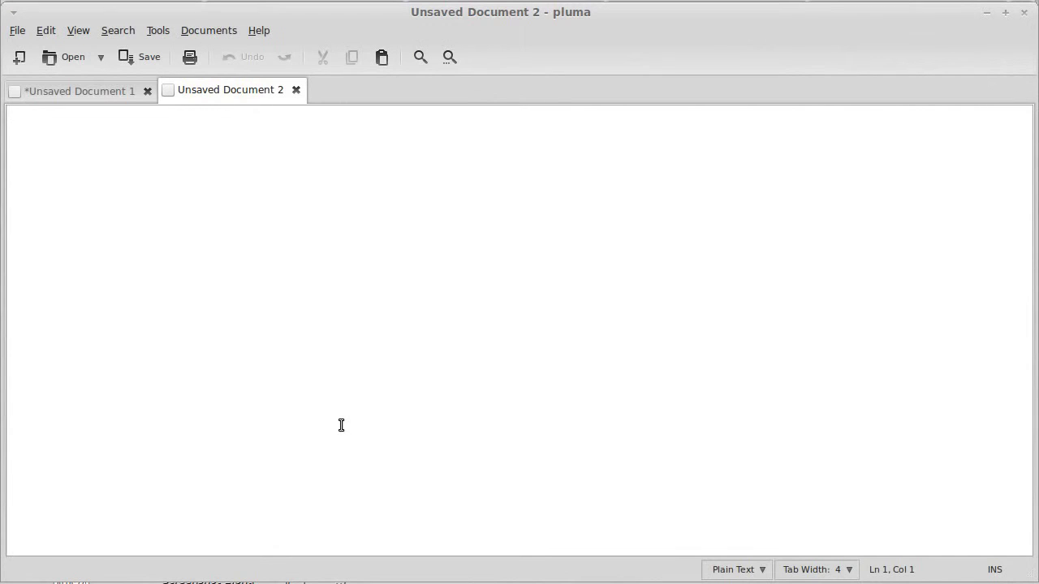
pyautogui.hotkey('ctrl', 'v')
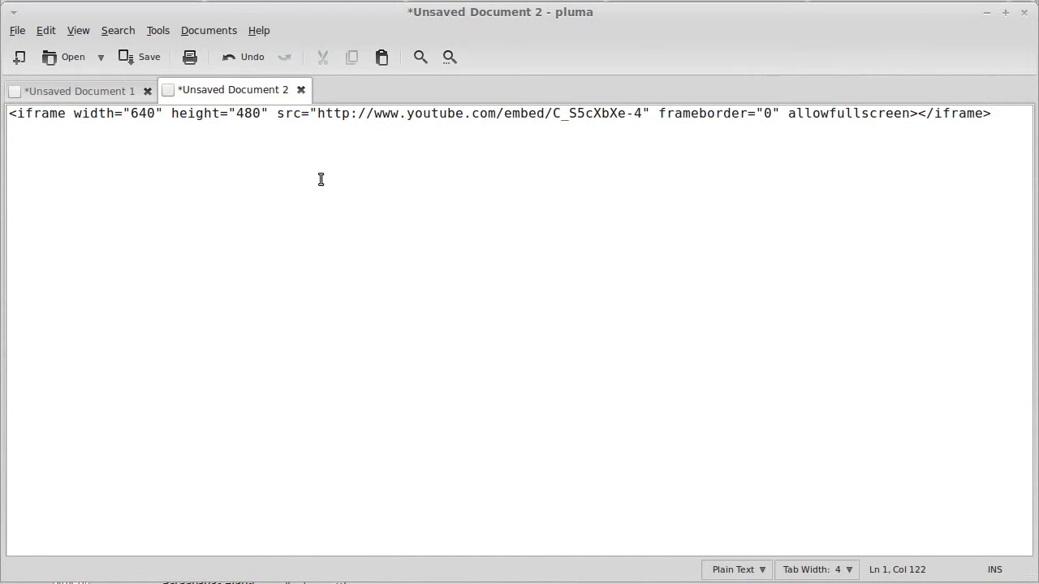
pyautogui.click(279, 114)
pyautogui.moveTo(279, 113); pyautogui.dragTo(302, 113)
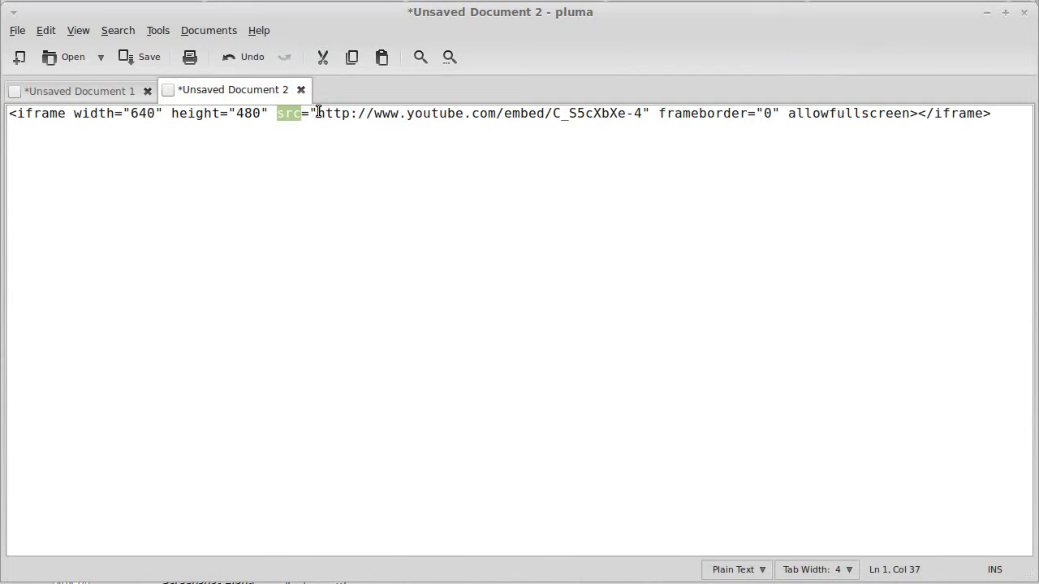
pyautogui.click(318, 113)
pyautogui.moveTo(313, 113); pyautogui.dragTo(310, 114)
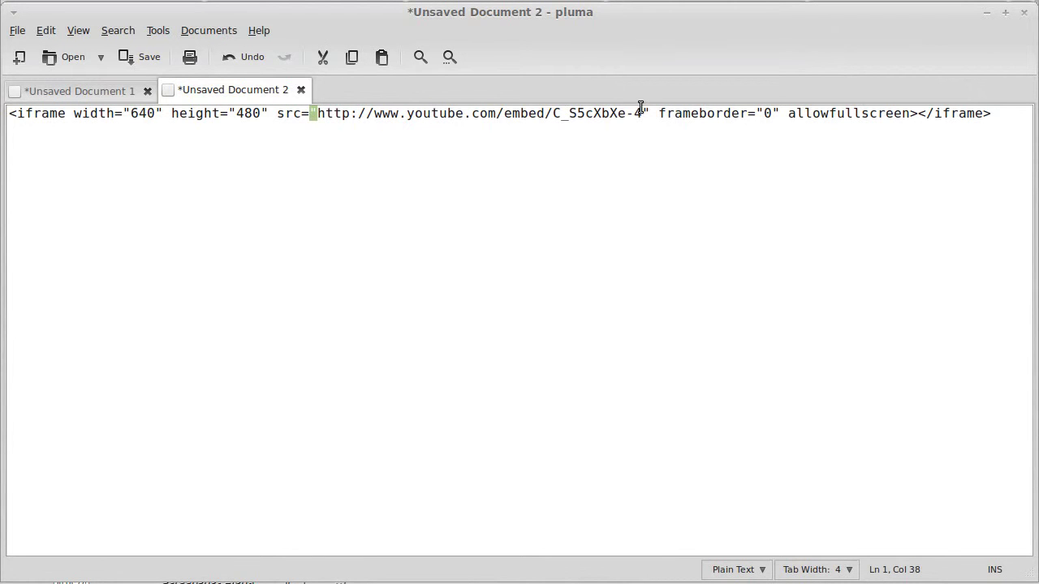
pyautogui.moveTo(641, 113); pyautogui.dragTo(649, 114)
pyautogui.click(615, 114)
# Step: Copy the video ID C_S5cXbXe-4 from the end of the embed URL
pyautogui.moveTo(554, 113); pyautogui.dragTo(640, 113)
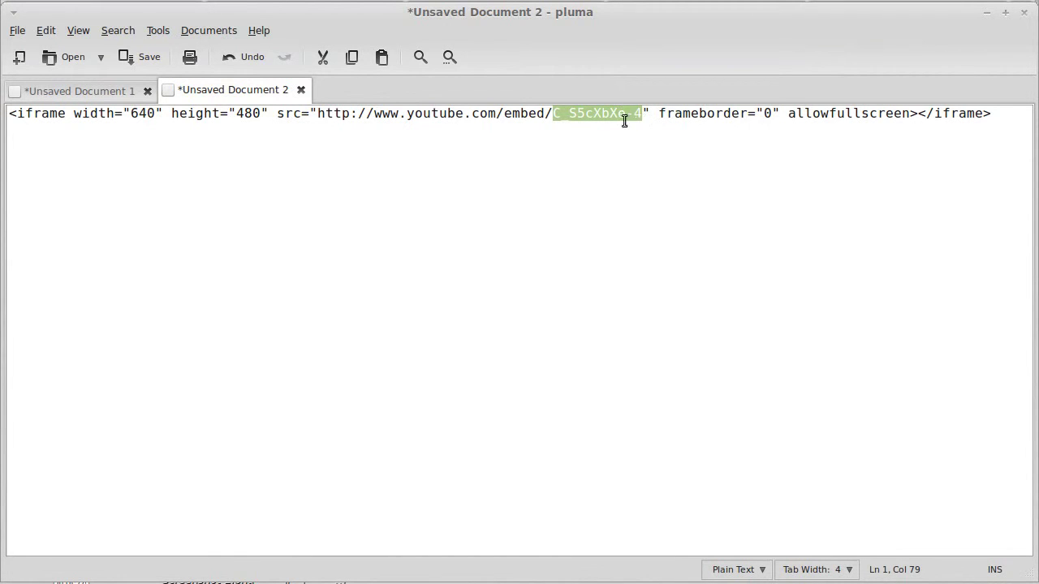
pyautogui.rightClick(613, 110)
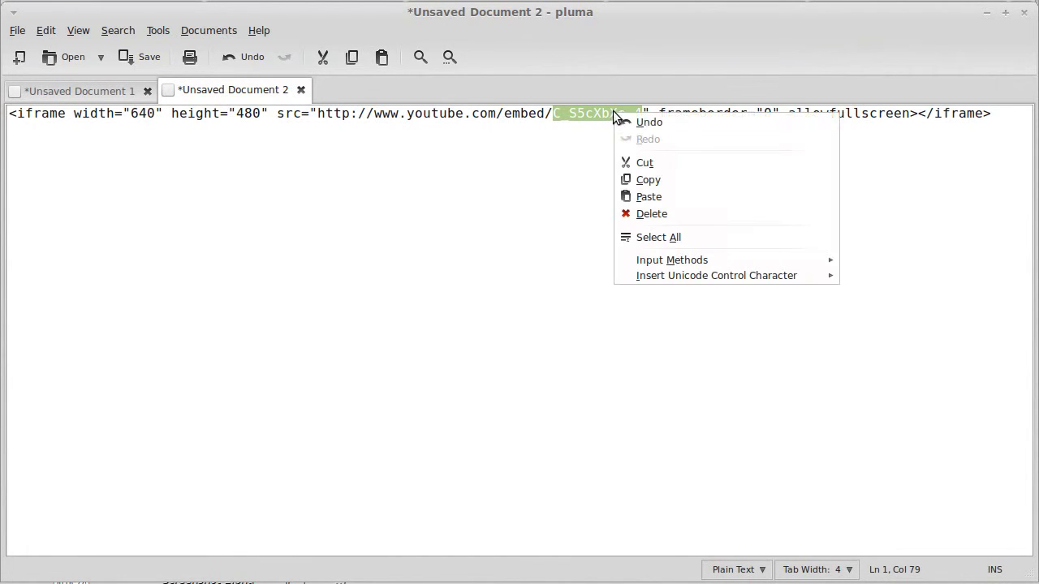
pyautogui.click(641, 179)
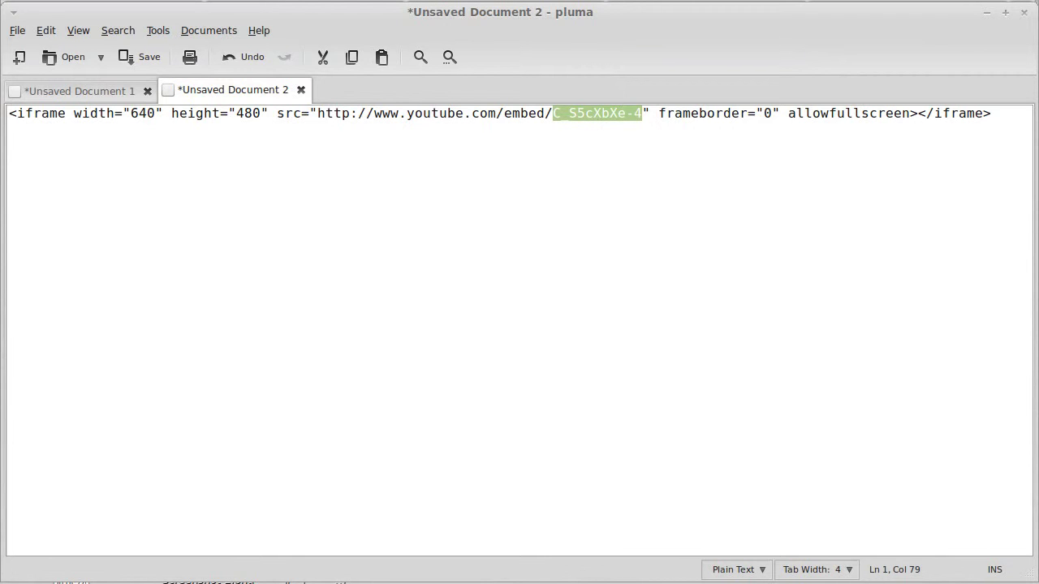
# Step: Back in the WordPress post, replace the shortcode's example video ID with C_S5cXbXe-4, keeping the &rel=false parameter
pyautogui.hotkey('alt', 'Tab')
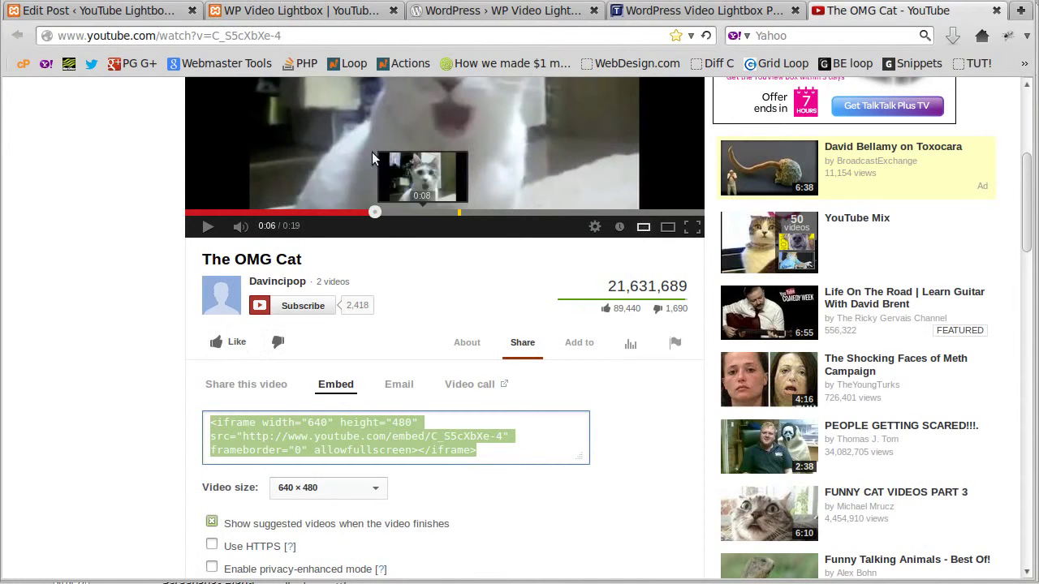
pyautogui.click(150, 13)
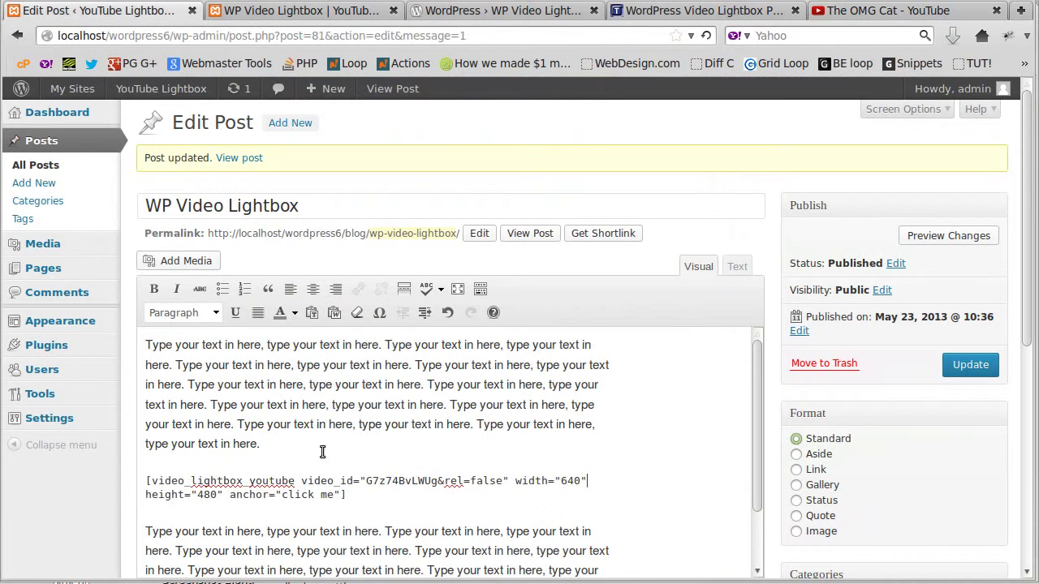
pyautogui.scroll(-1, 361, 448)
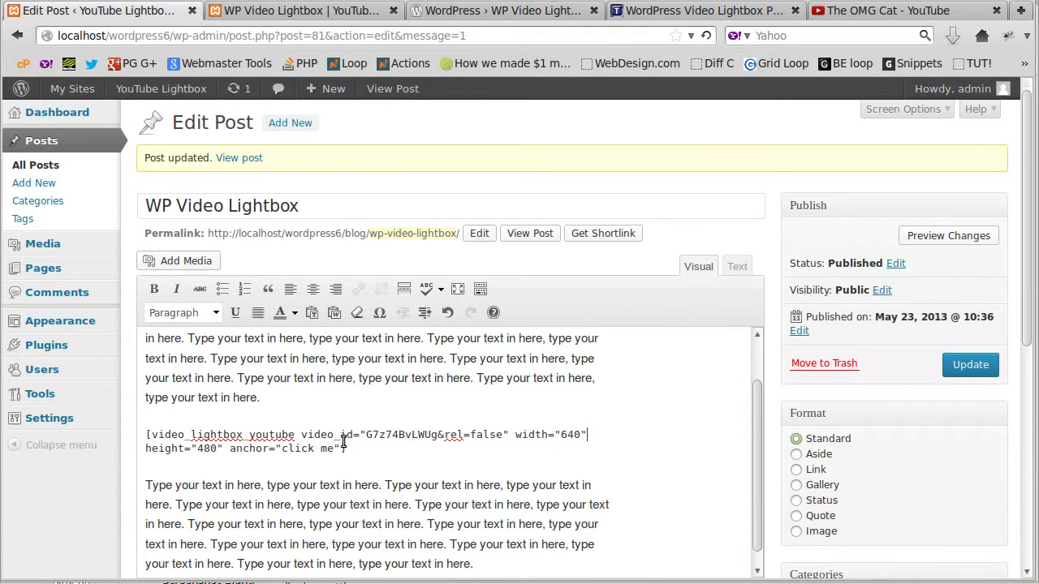
pyautogui.moveTo(365, 434); pyautogui.dragTo(438, 434)
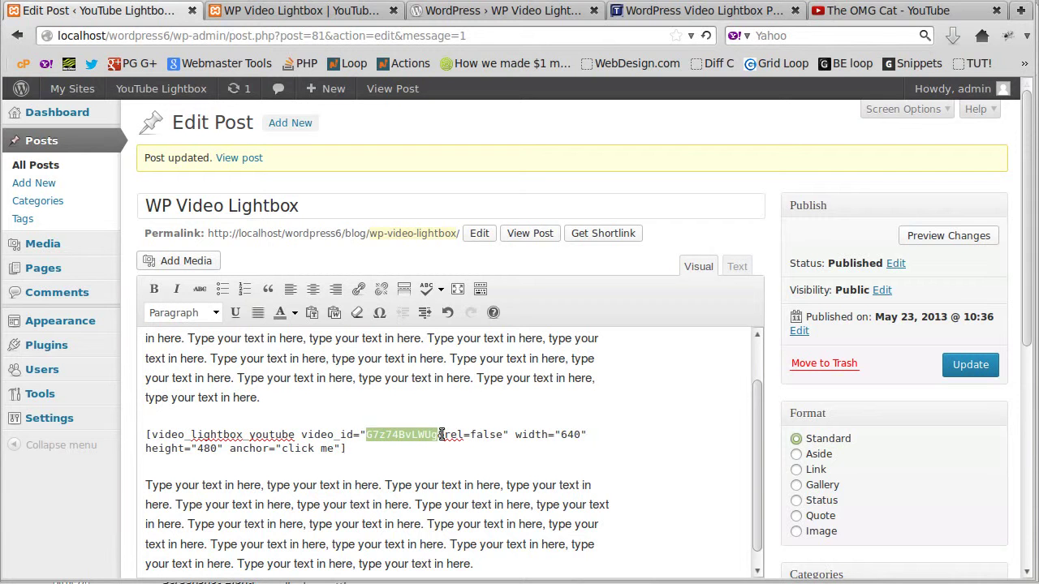
pyautogui.click(437, 435)
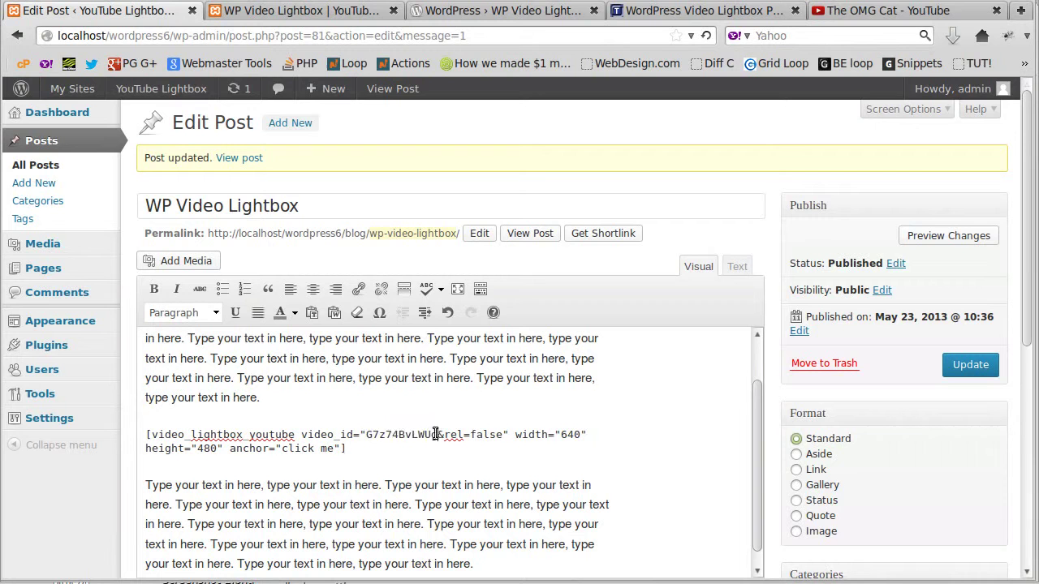
pyautogui.moveTo(437, 434); pyautogui.dragTo(366, 434)
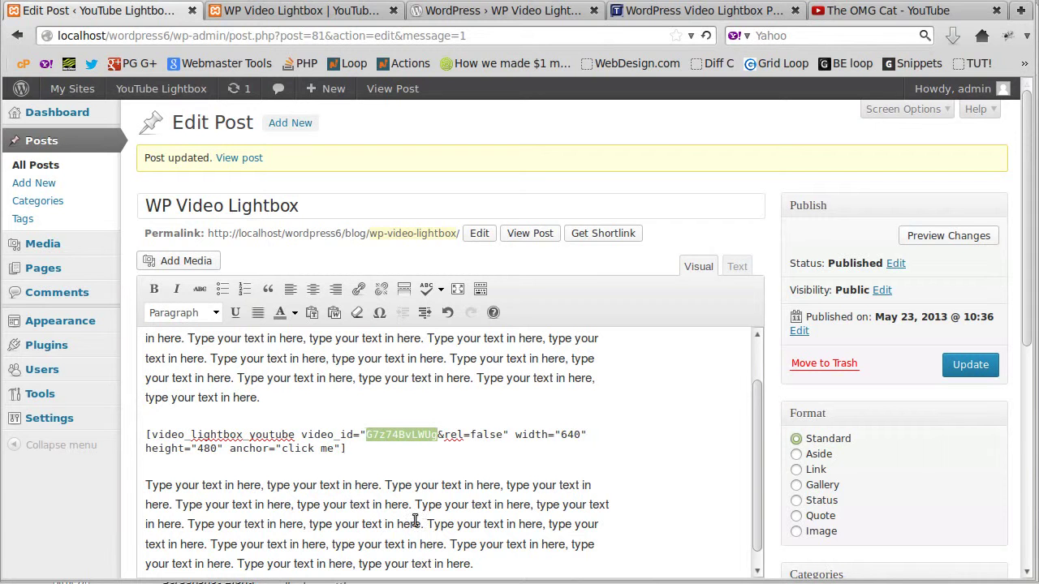
pyautogui.hotkey('ctrl', 'v')
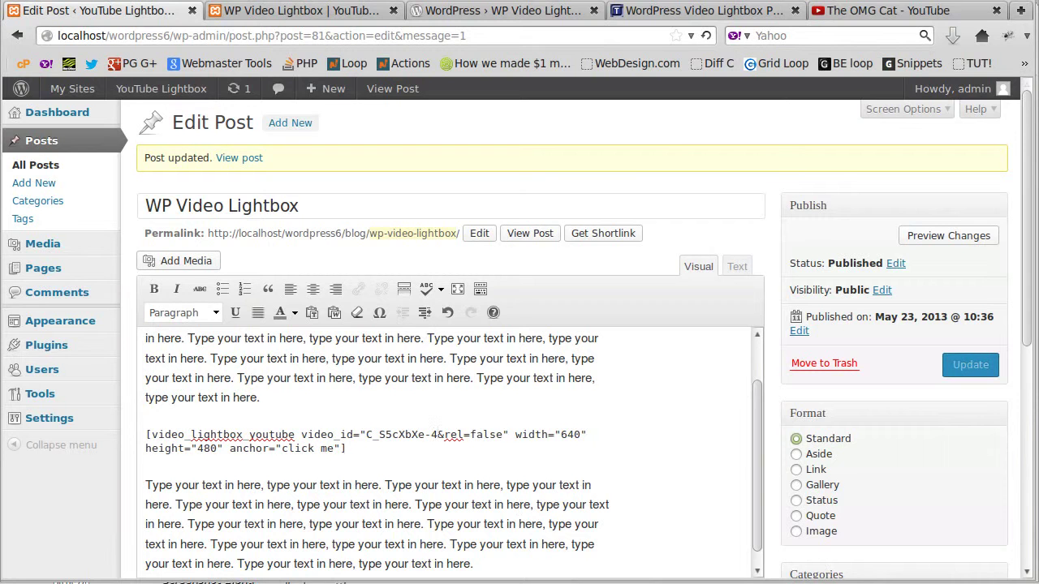
# Step: Check the shortcode's width 640 and height 480 against the iframe code in pluma, and update the WordPress post
pyautogui.hotkey('alt', 'Tab')
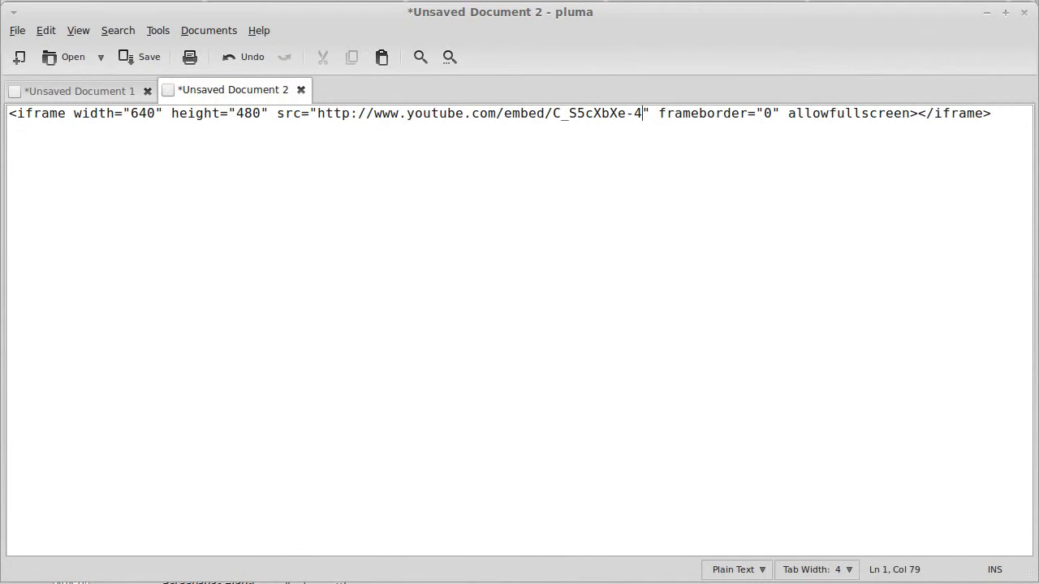
pyautogui.hotkey('alt', 'Tab')
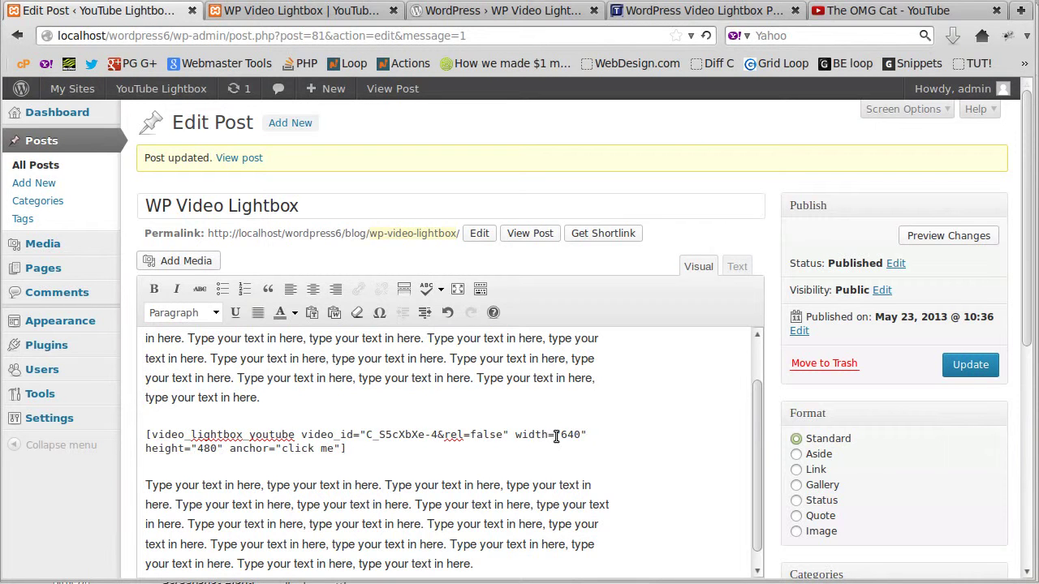
pyautogui.moveTo(560, 434); pyautogui.dragTo(582, 434)
pyautogui.moveTo(196, 448); pyautogui.dragTo(218, 451)
pyautogui.click(218, 465)
pyautogui.click(967, 366)
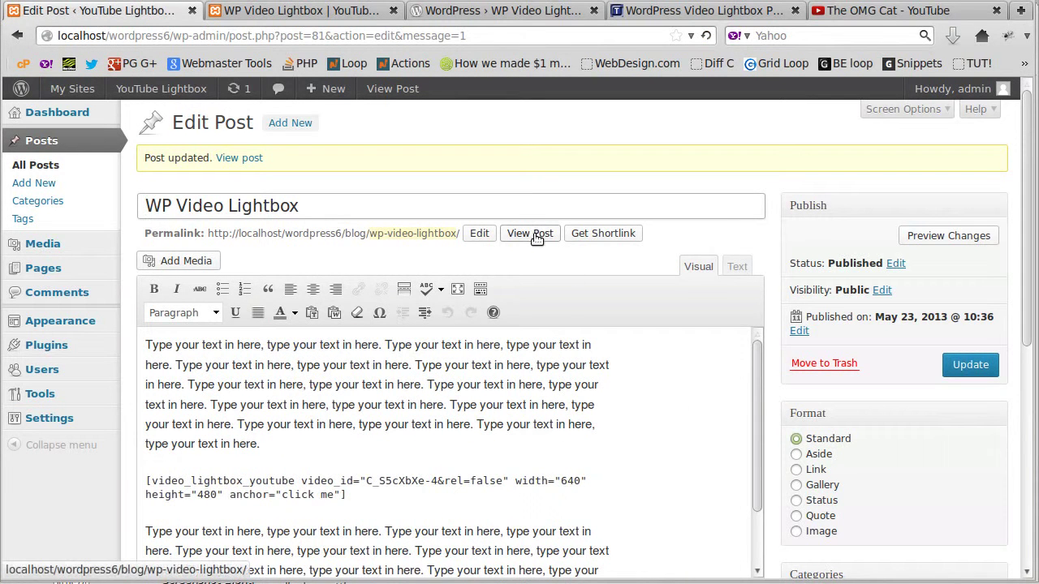
# Step: Reload the published WP Video Lightbox post, play the cat video from the "click me" link, and close the lightbox
pyautogui.click(356, 10)
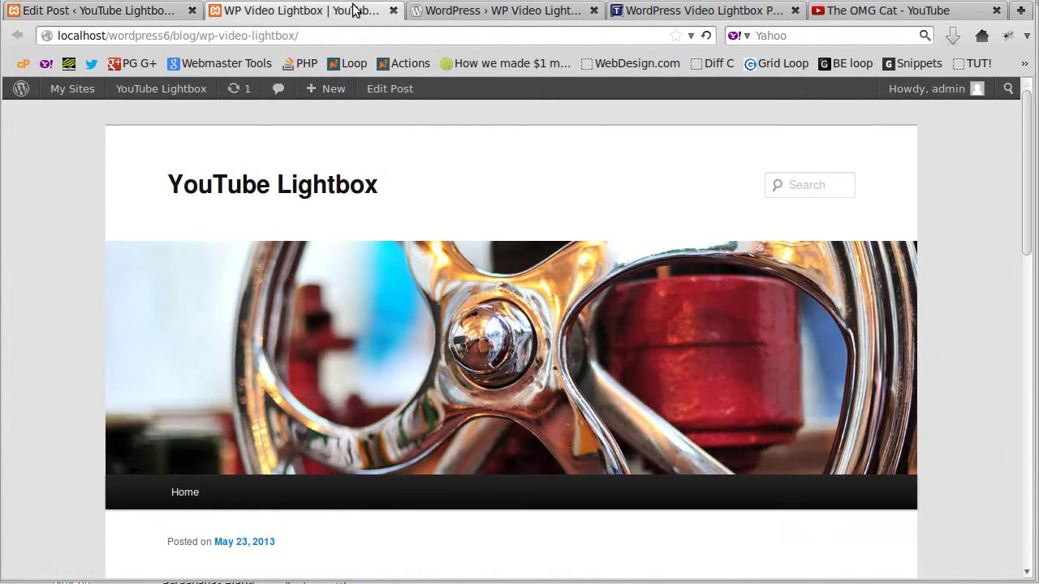
pyautogui.click(705, 35)
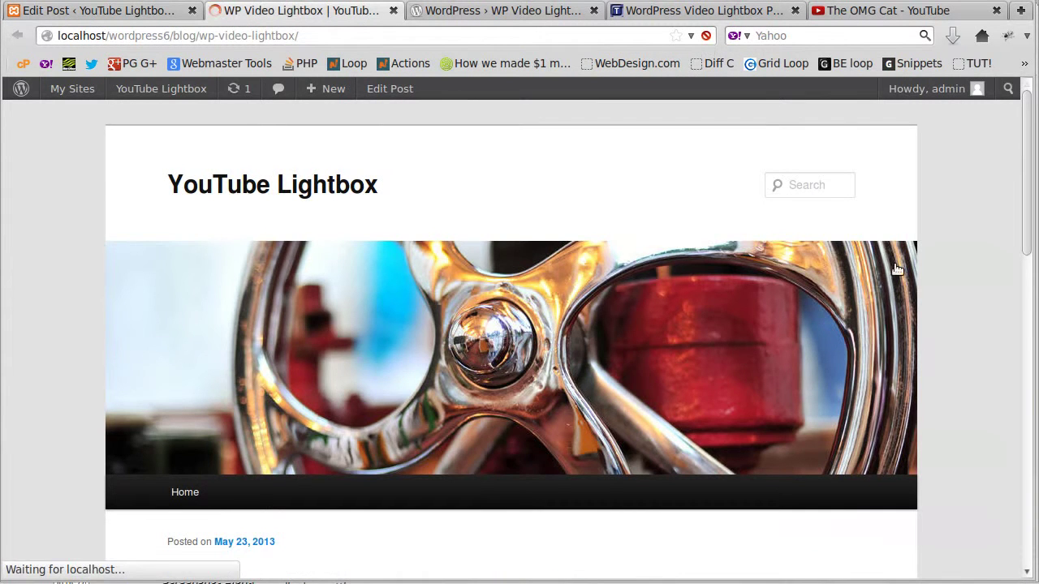
pyautogui.scroll(-8, 909, 372)
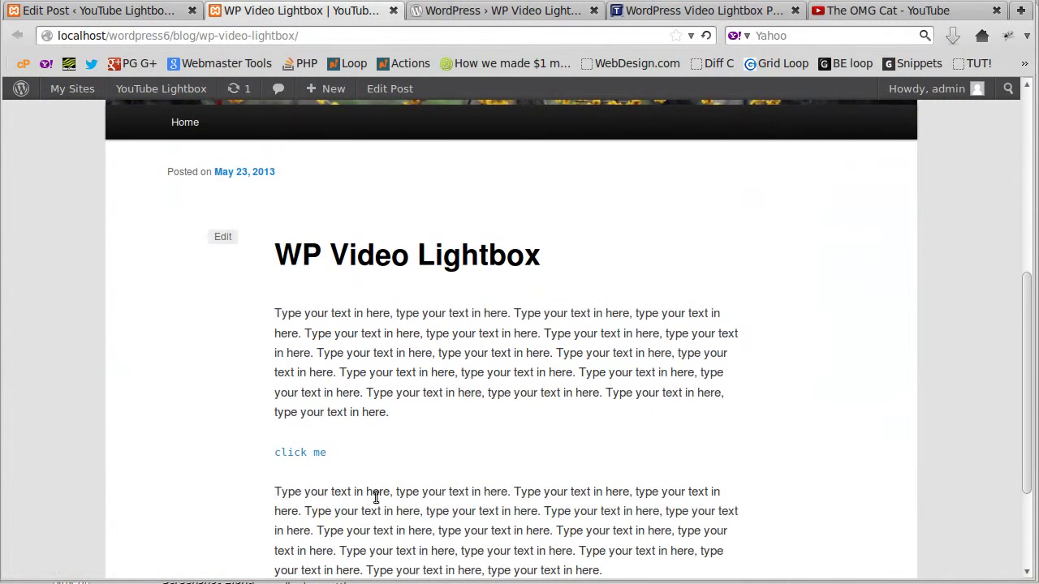
pyautogui.click(302, 454)
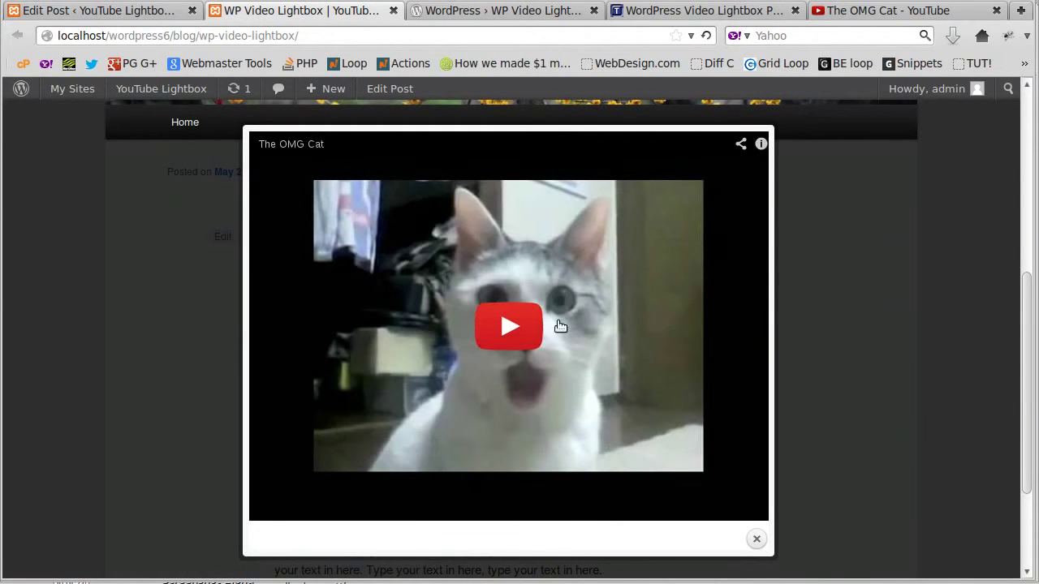
pyautogui.click(509, 328)
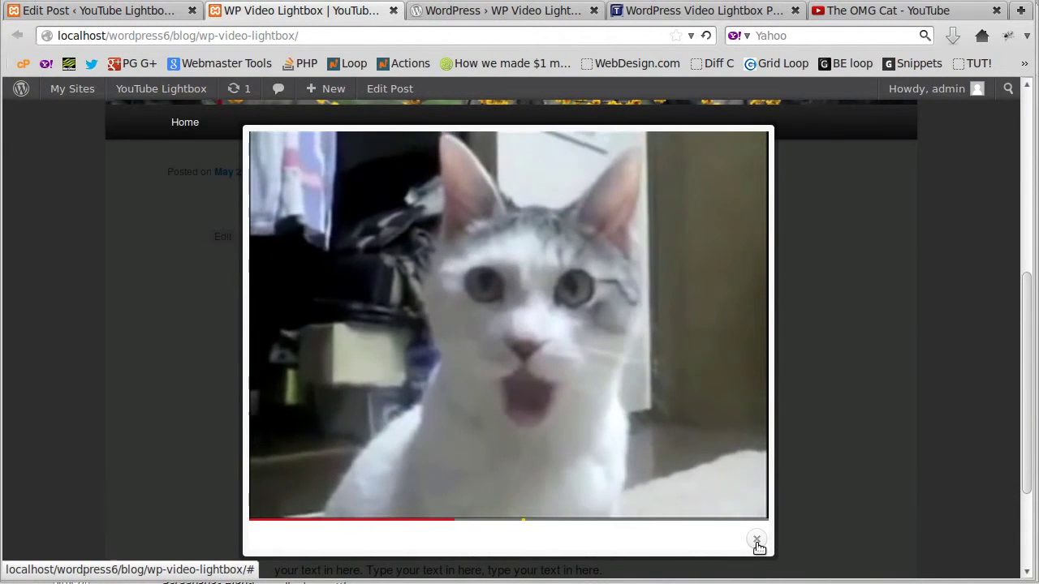
pyautogui.click(756, 540)
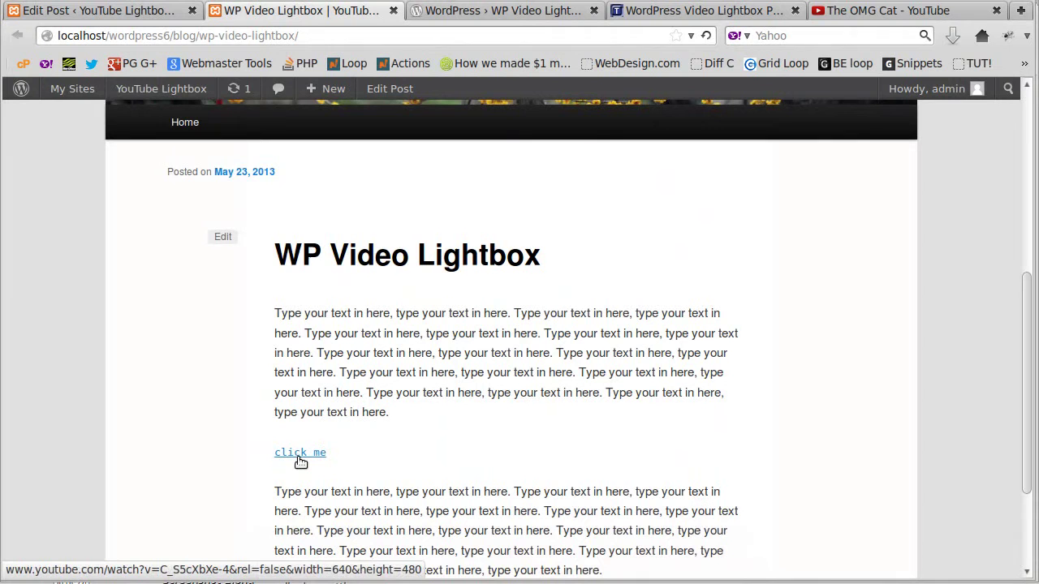
# Step: Compare the shortcode's anchor text "click me" in the post editor with the link on the published page
pyautogui.click(164, 12)
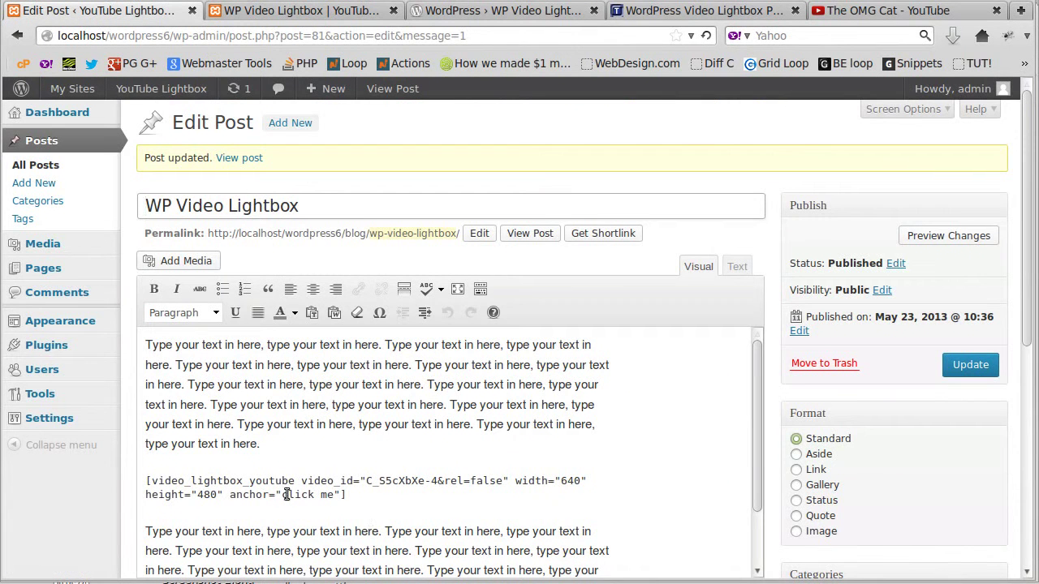
pyautogui.moveTo(282, 494); pyautogui.dragTo(335, 494)
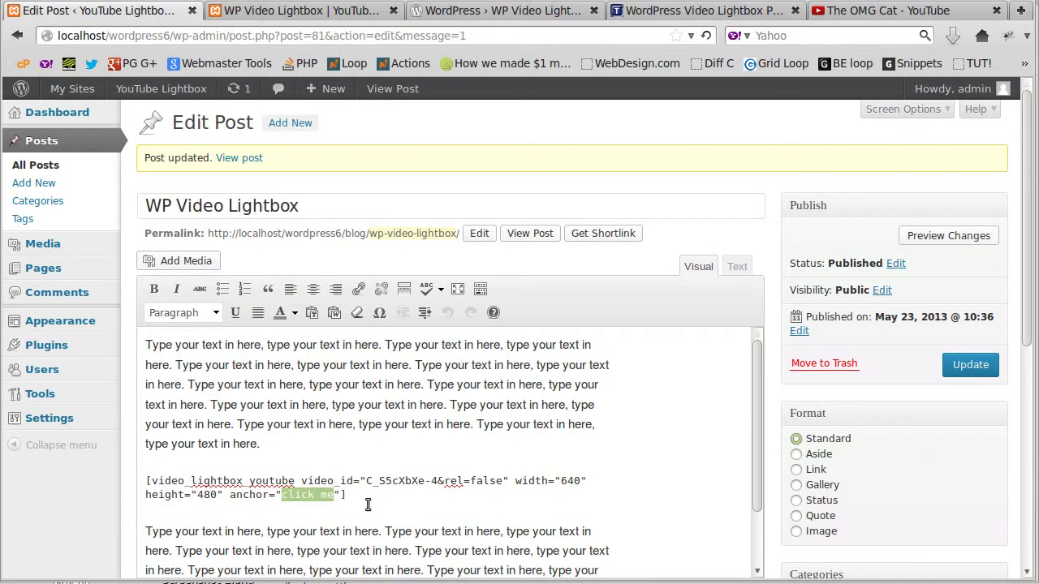
pyautogui.hotkey('shift', 'Left')
pyautogui.hotkey('shift', 'Left')
pyautogui.hotkey('shift', 'Left')
pyautogui.click(371, 493)
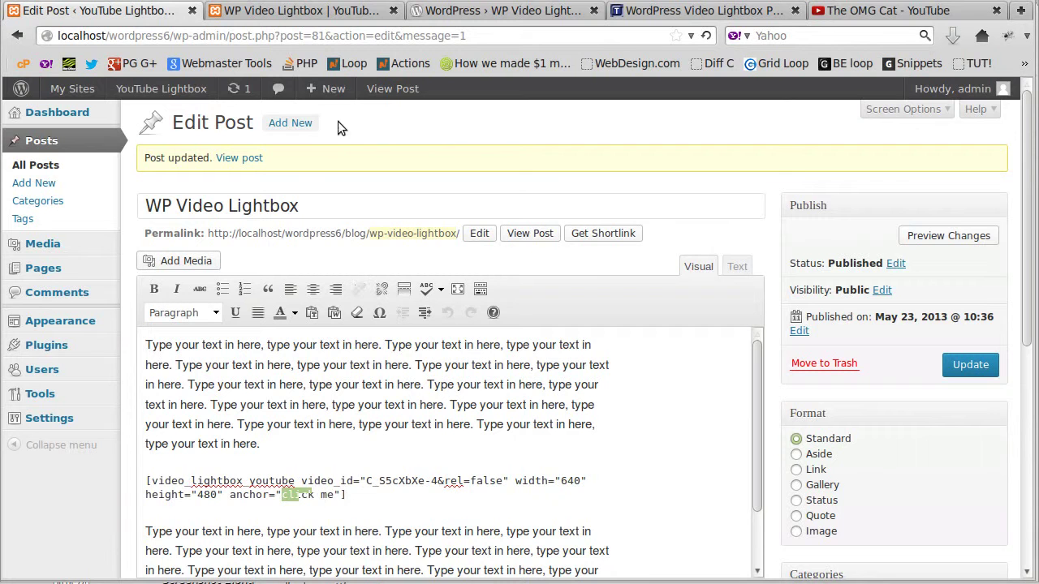
pyautogui.click(301, 19)
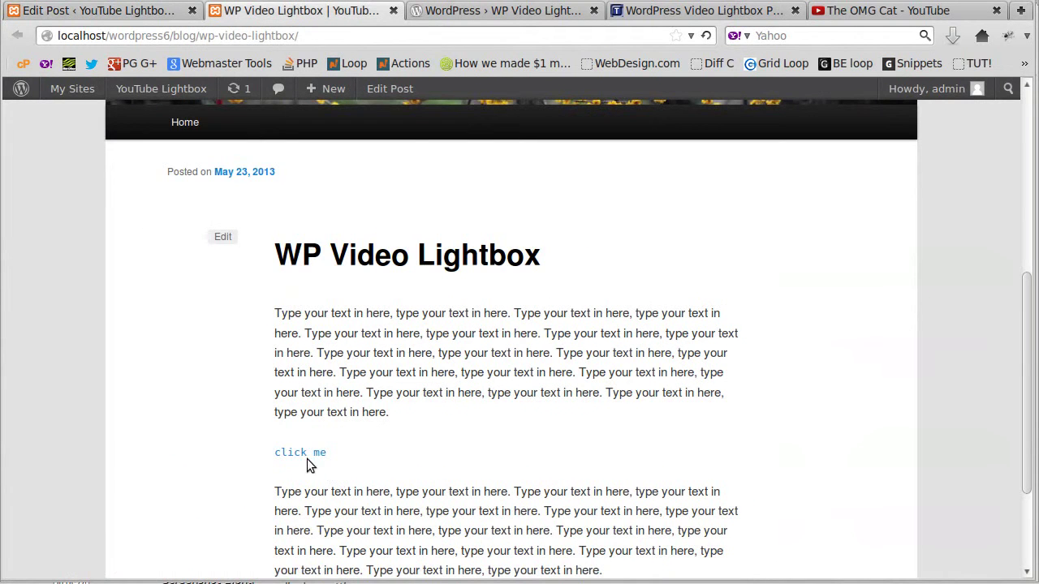
pyautogui.click(173, 18)
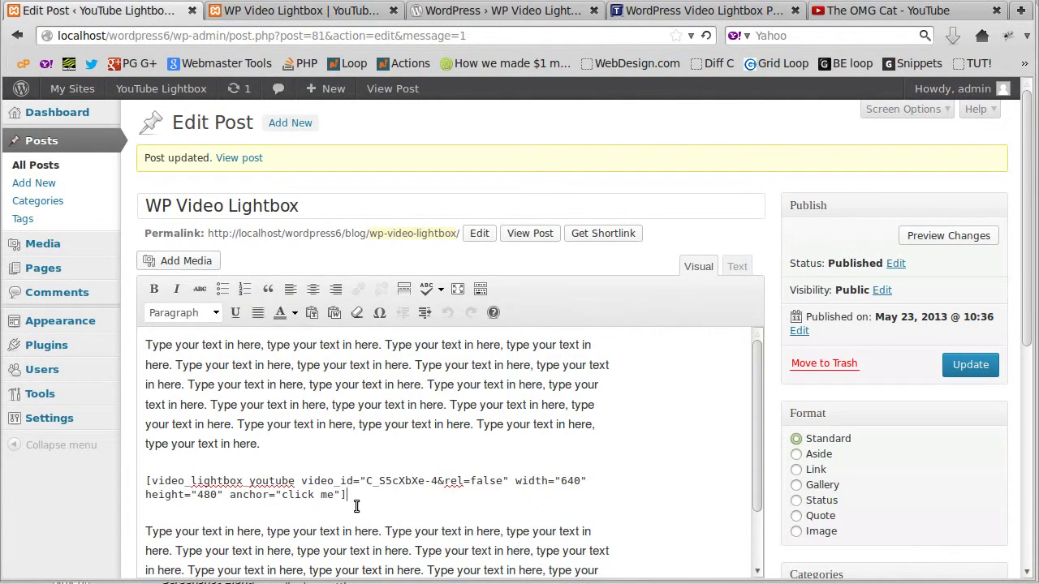
# Step: Insert the cat-video image from the media library above the shortcode, at medium size 300 × 243 with its link set to None
pyautogui.click(268, 450)
pyautogui.press('Return')
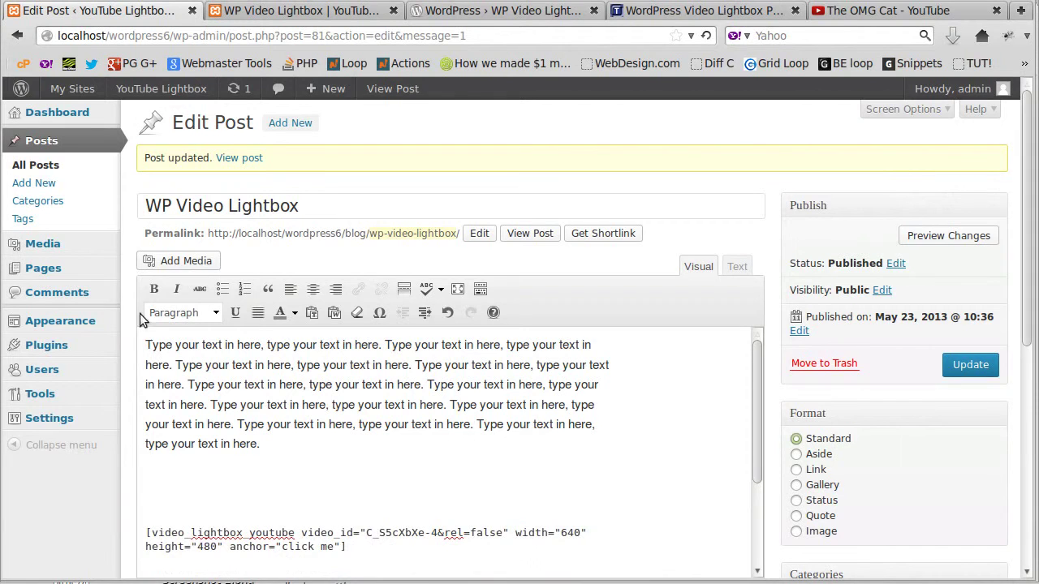
pyautogui.click(155, 261)
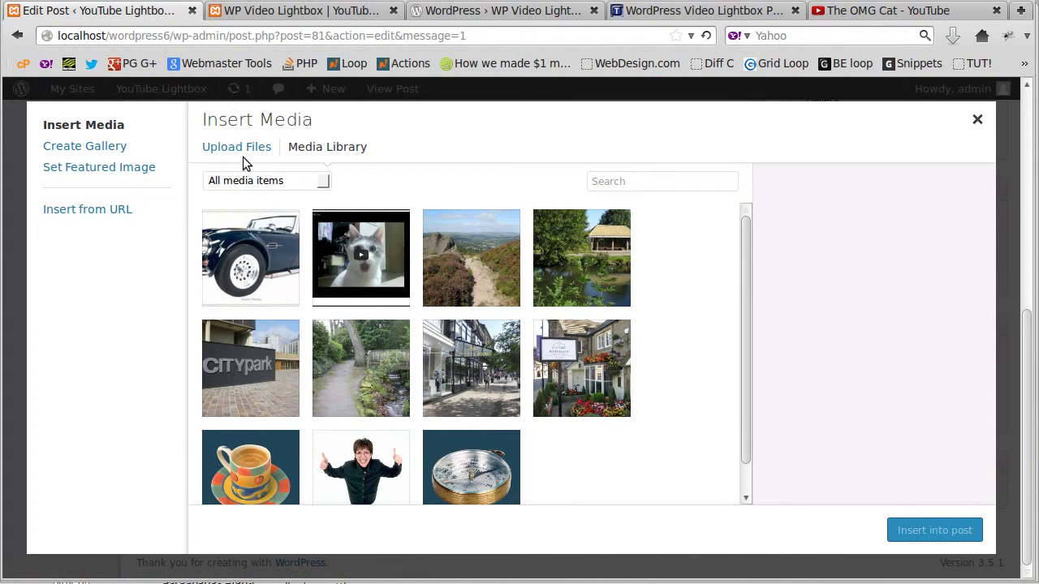
pyautogui.click(363, 259)
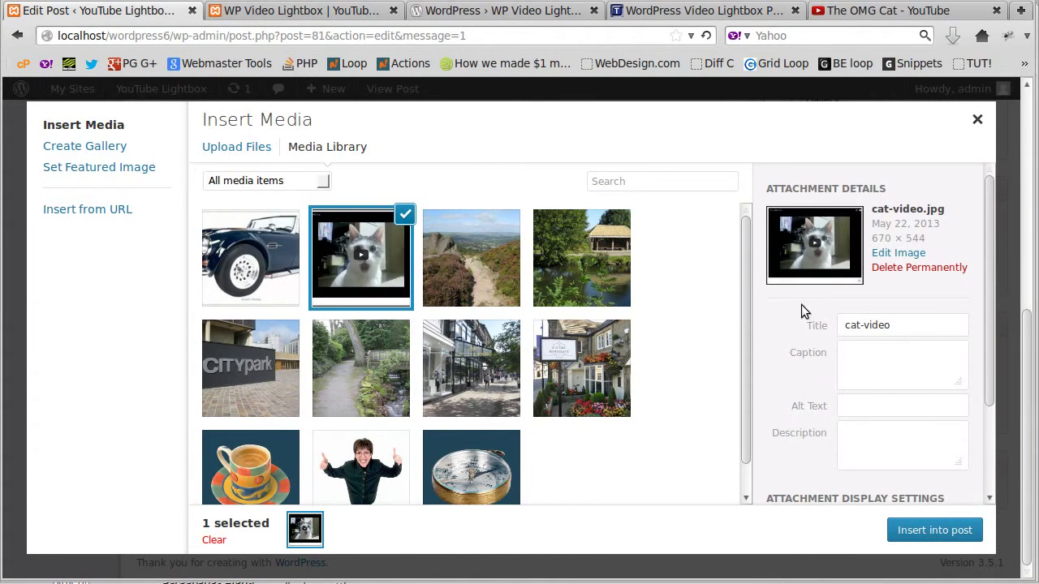
pyautogui.scroll(-3, 814, 355)
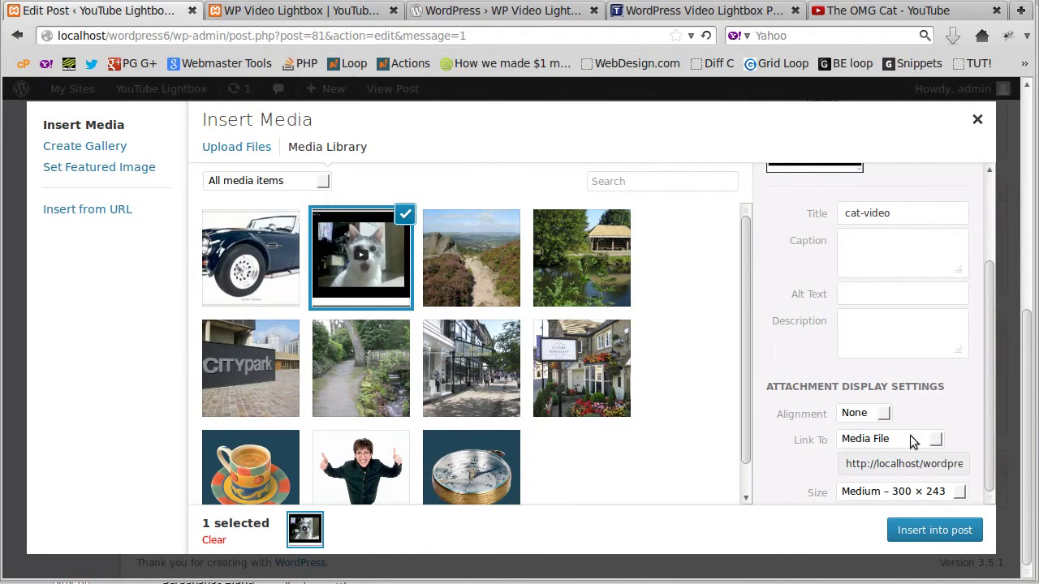
pyautogui.click(859, 442)
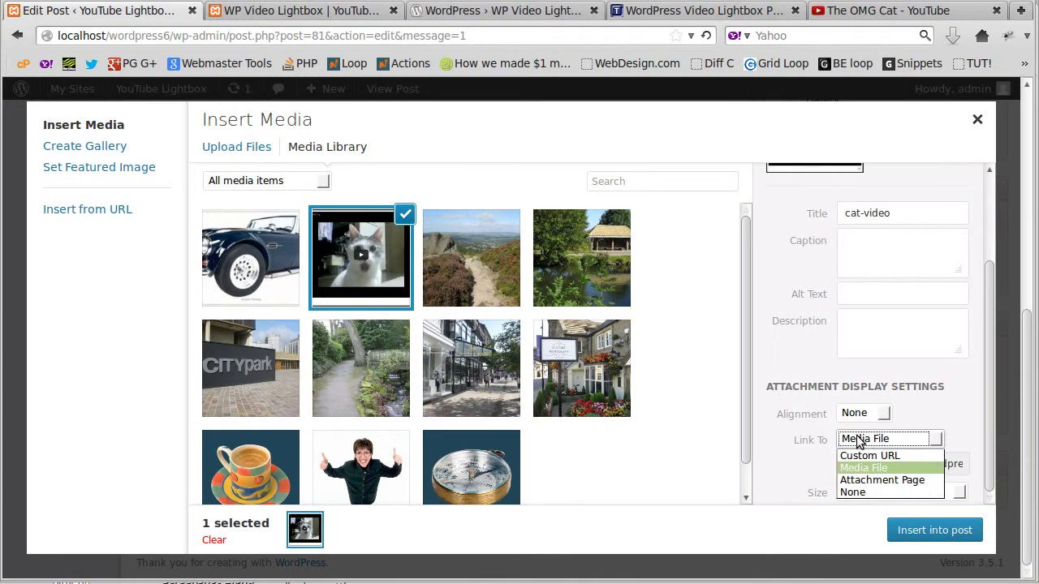
pyautogui.click(844, 489)
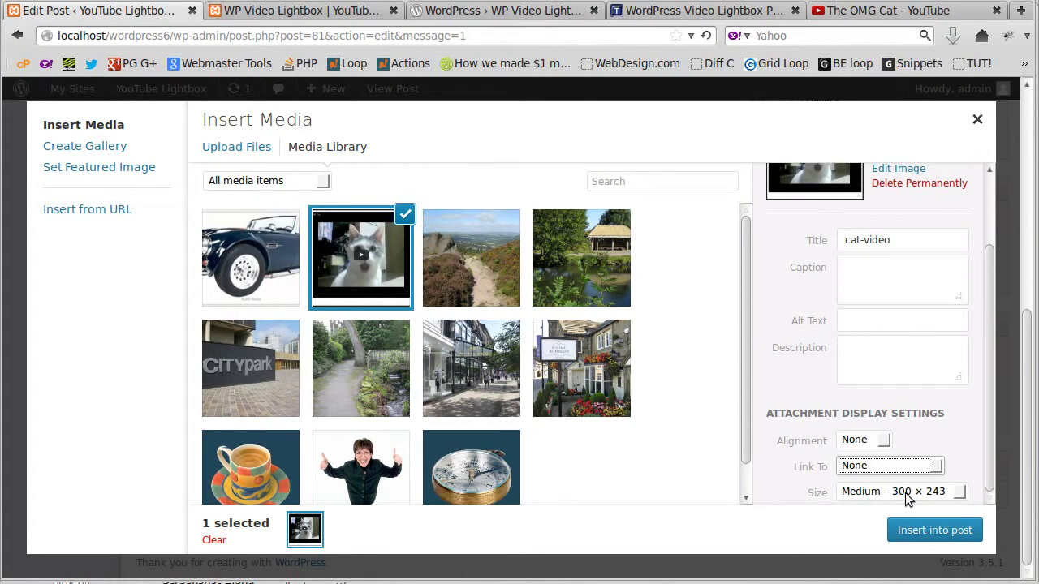
pyautogui.click(941, 531)
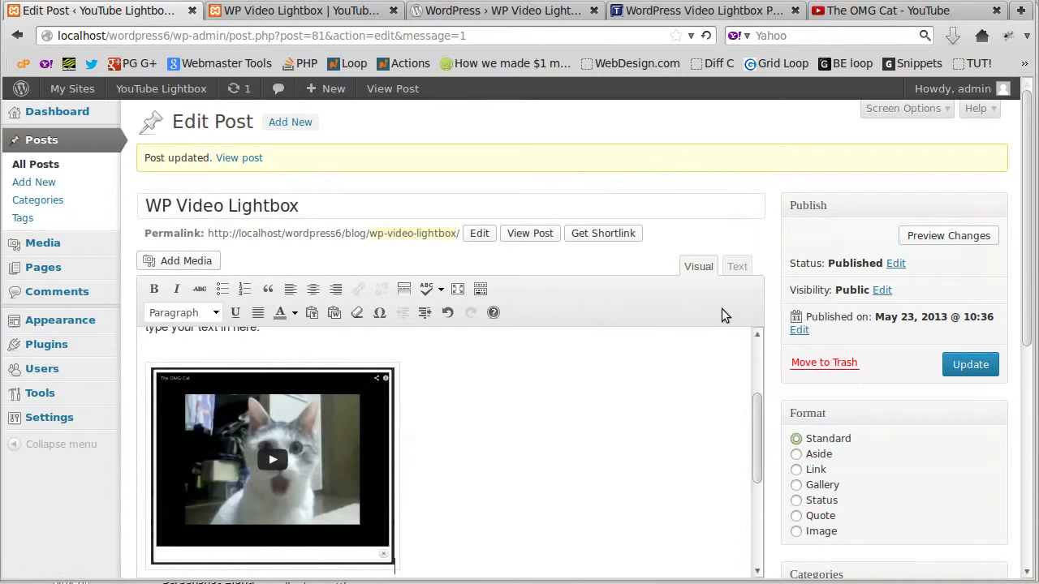
# Step: Show the post's HTML source and copy the image URL from the cat-video img tag's src attribute
pyautogui.click(740, 267)
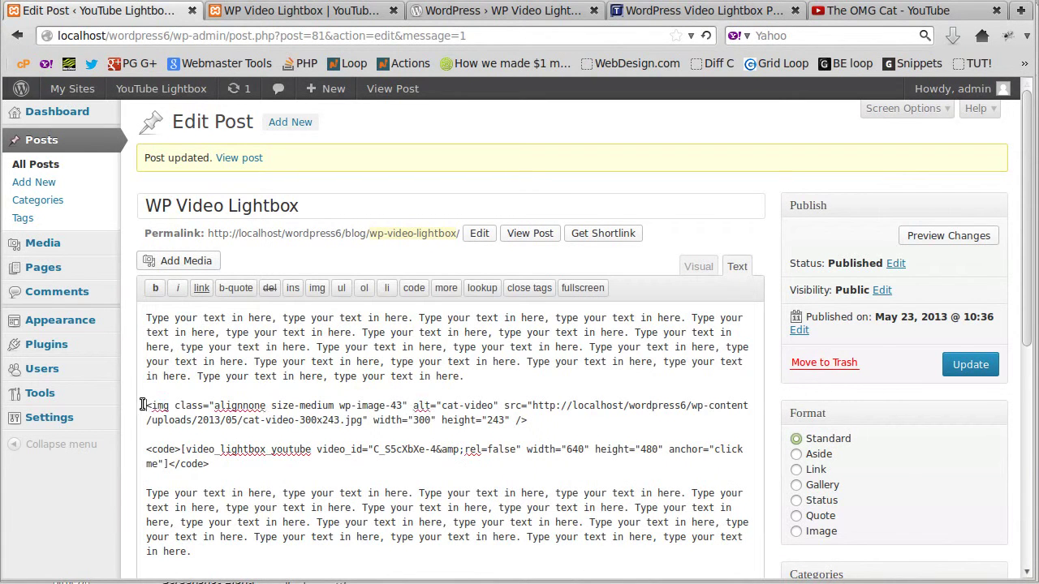
pyautogui.moveTo(146, 406); pyautogui.dragTo(555, 422)
pyautogui.click(545, 426)
pyautogui.moveTo(504, 405); pyautogui.dragTo(520, 405)
pyautogui.click(532, 403)
pyautogui.moveTo(533, 405); pyautogui.dragTo(379, 427)
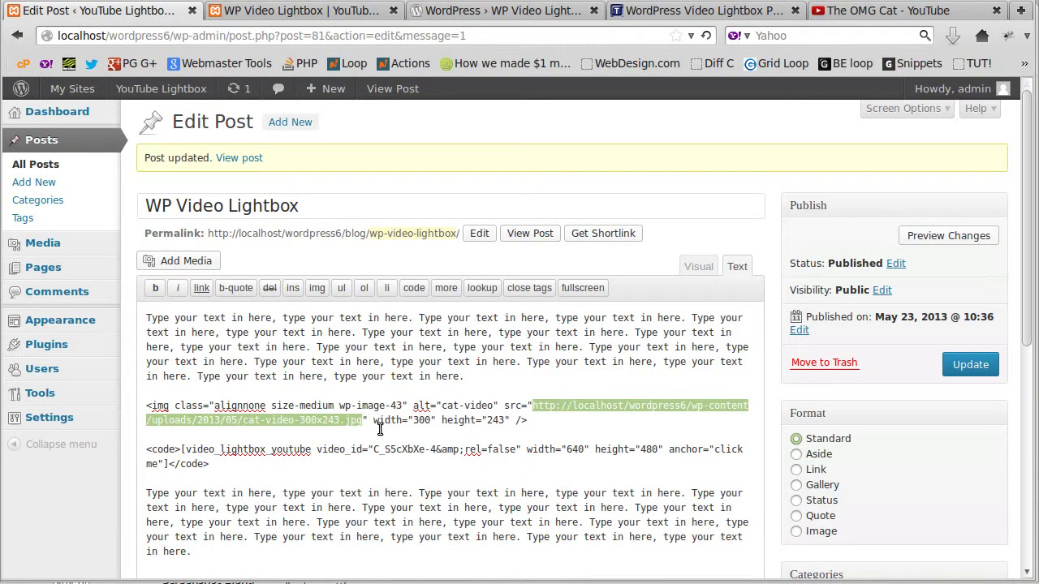
pyautogui.rightClick(573, 405)
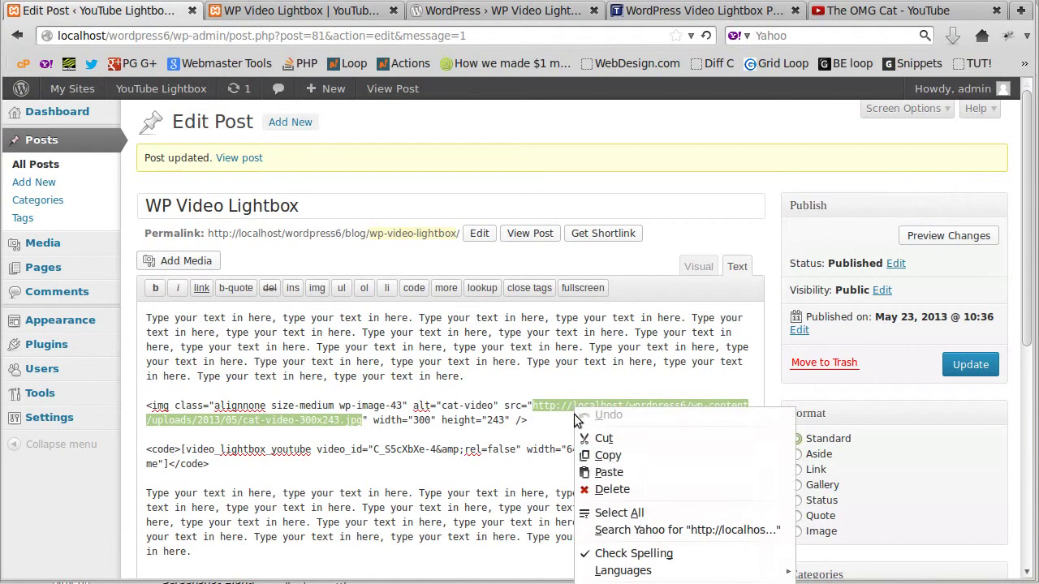
pyautogui.click(588, 454)
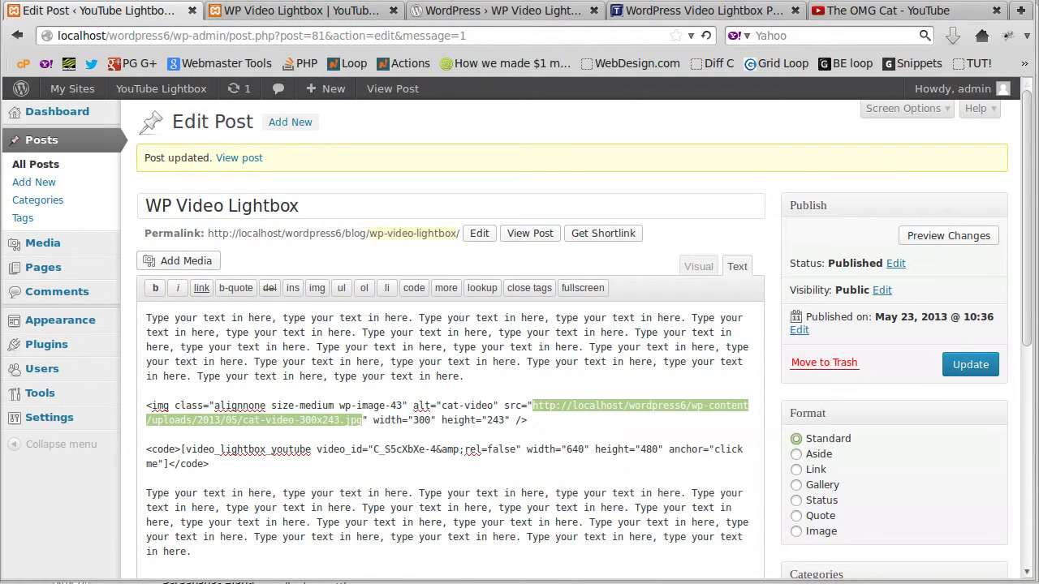
# Step: Switch to the pluma document and paste the image URL below the iframe code, leaving a blank line between them
pyautogui.hotkey('alt', 'Tab')
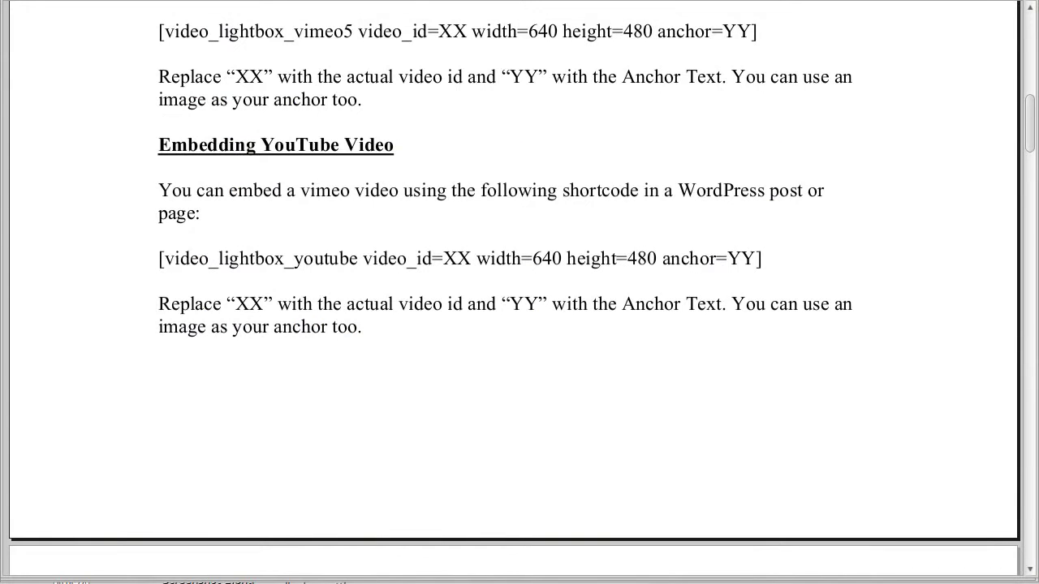
pyautogui.hotkey('alt', 'Tab')
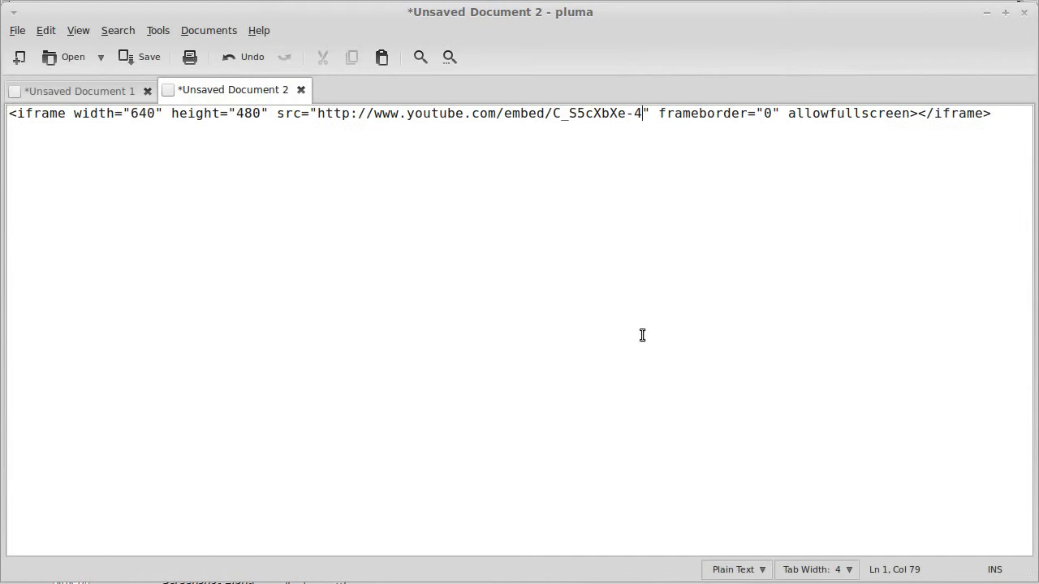
pyautogui.press('Return')
pyautogui.press('Return')
pyautogui.hotkey('ctrl', 'v')
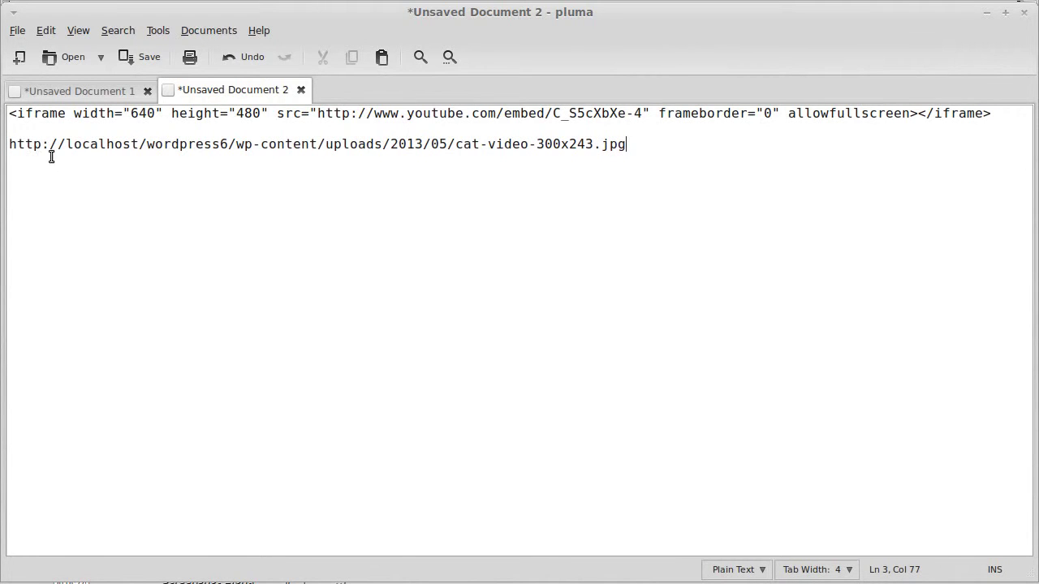
# Step: Examine the domain, uploads path and size suffix in the pasted image URL
pyautogui.moveTo(69, 143); pyautogui.dragTo(140, 146)
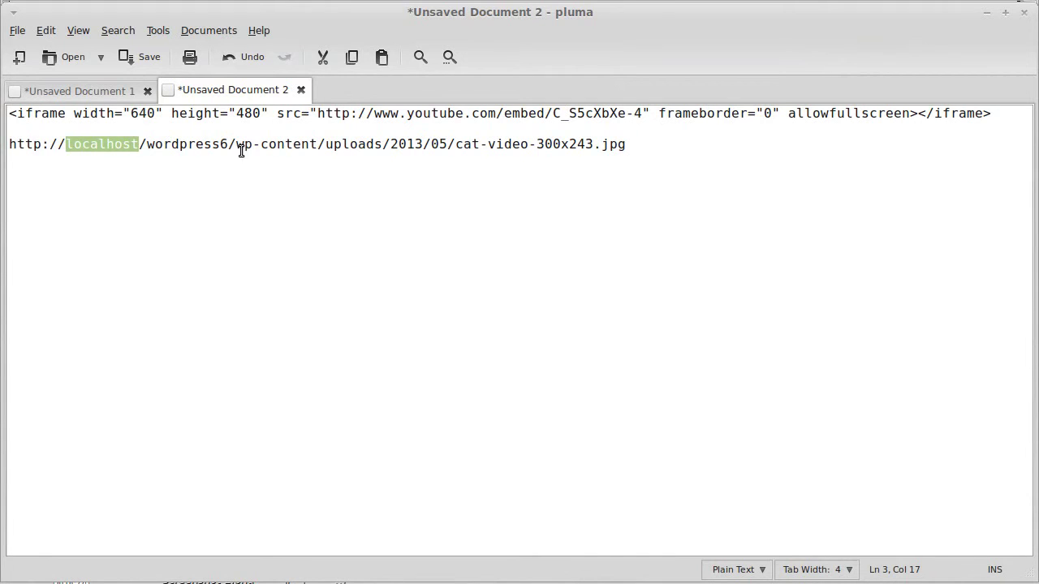
pyautogui.moveTo(236, 143); pyautogui.dragTo(398, 148)
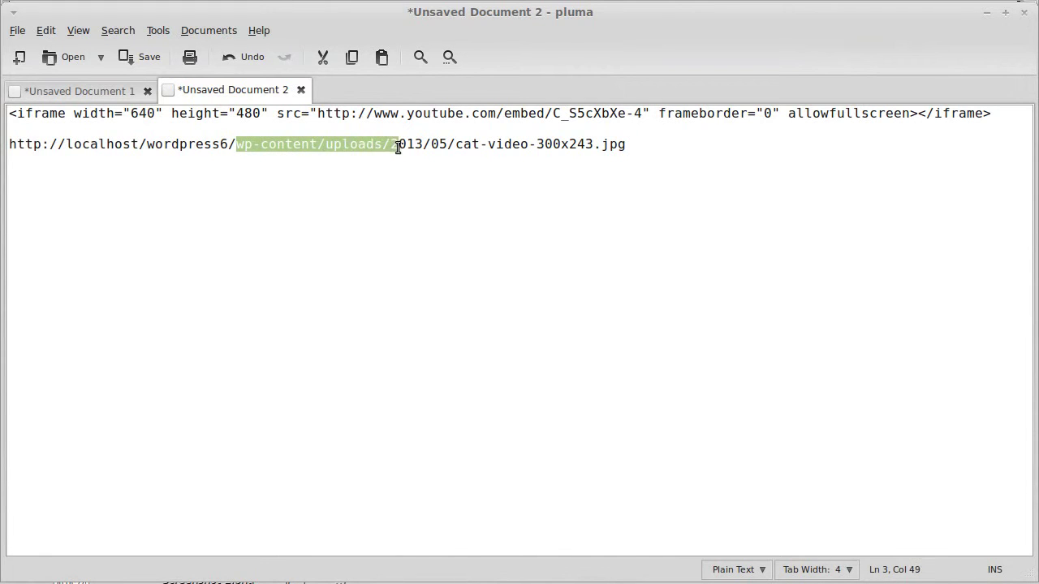
pyautogui.click(521, 145)
pyautogui.moveTo(537, 144); pyautogui.dragTo(595, 143)
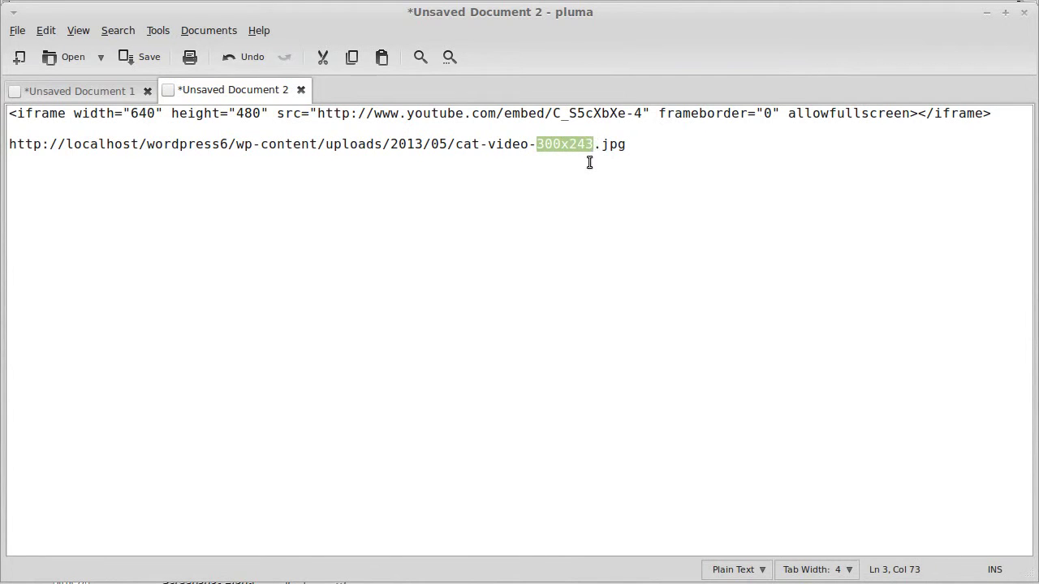
# Step: Copy the full cat-video-300x243.jpg URL from the pluma document and return to the WordPress post's HTML source
pyautogui.tripleClick(377, 144)
pyautogui.rightClick(375, 142)
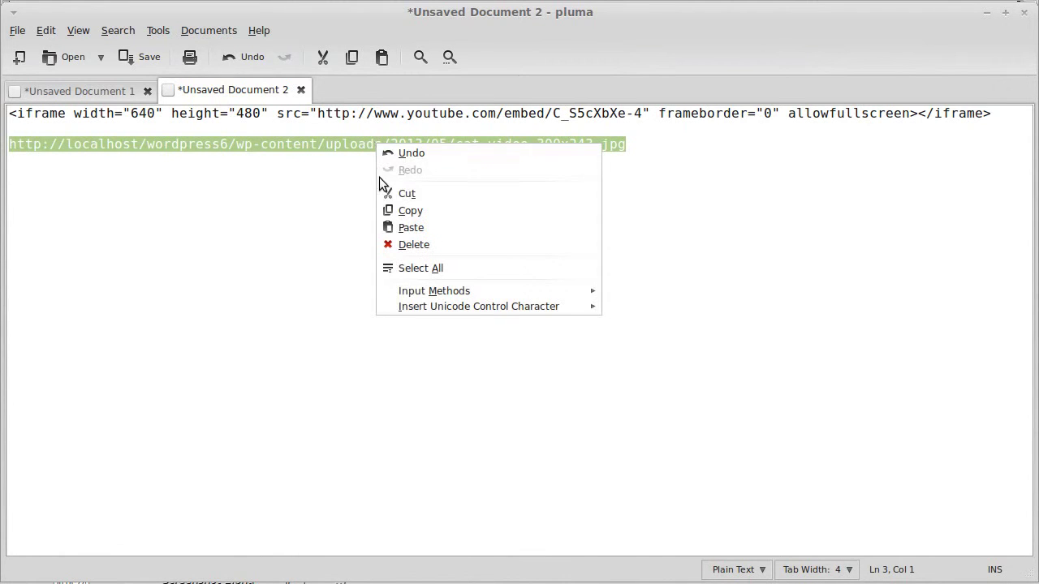
pyautogui.click(410, 210)
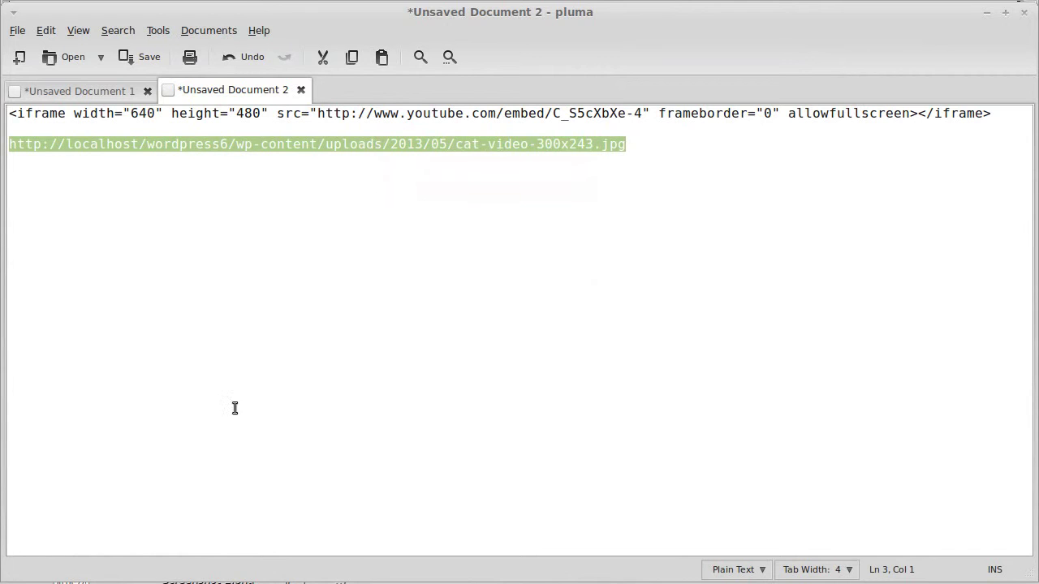
pyautogui.hotkey('alt', 'Tab')
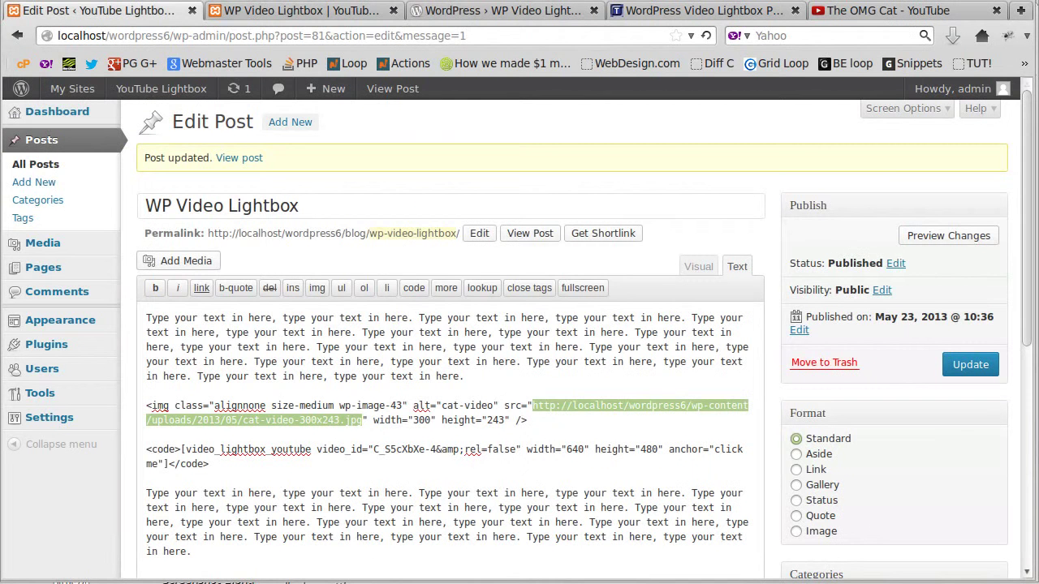
pyautogui.hotkey('ctrl', 'v')
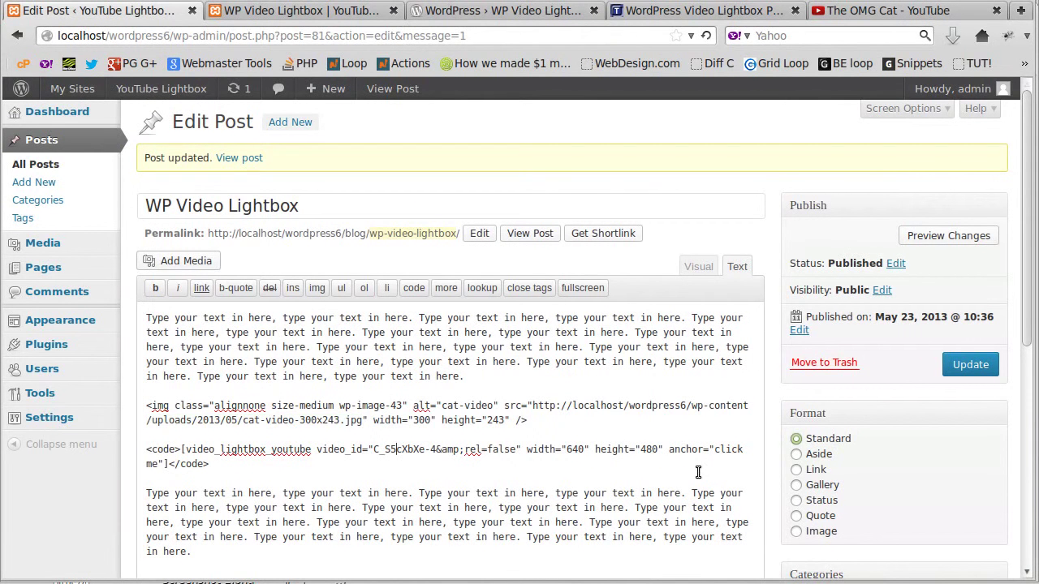
# Step: Delete the cat-video img tag above the lightbox shortcode from the post's HTML source
pyautogui.moveTo(542, 423); pyautogui.dragTo(130, 398)
pyautogui.press('BackSpace')
pyautogui.press('BackSpace')
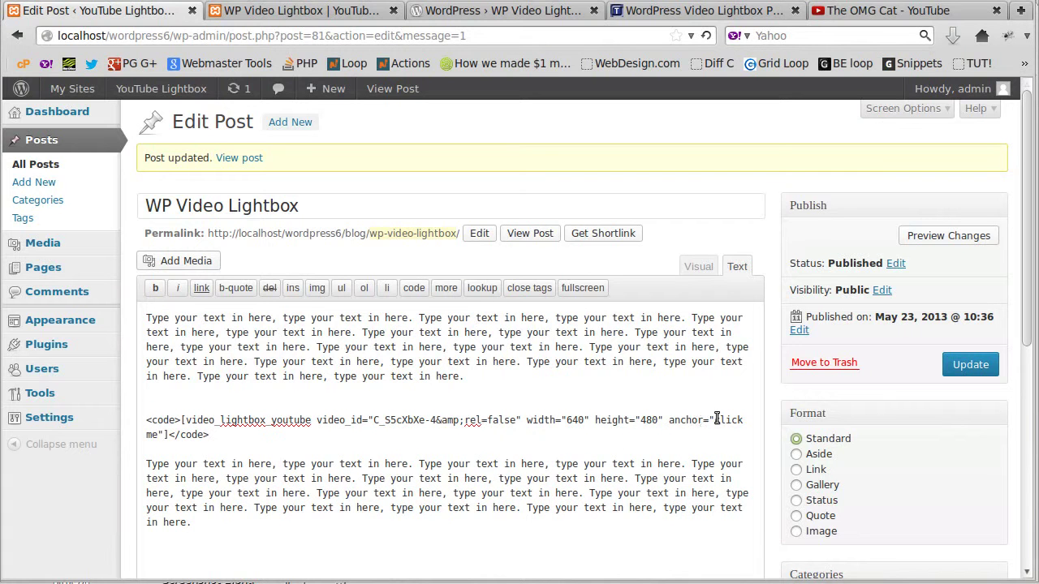
# Step: Replace the shortcode's "click me" anchor with the copied cat-video-300x243.jpg URL and update the post
pyautogui.moveTo(714, 420); pyautogui.dragTo(163, 437)
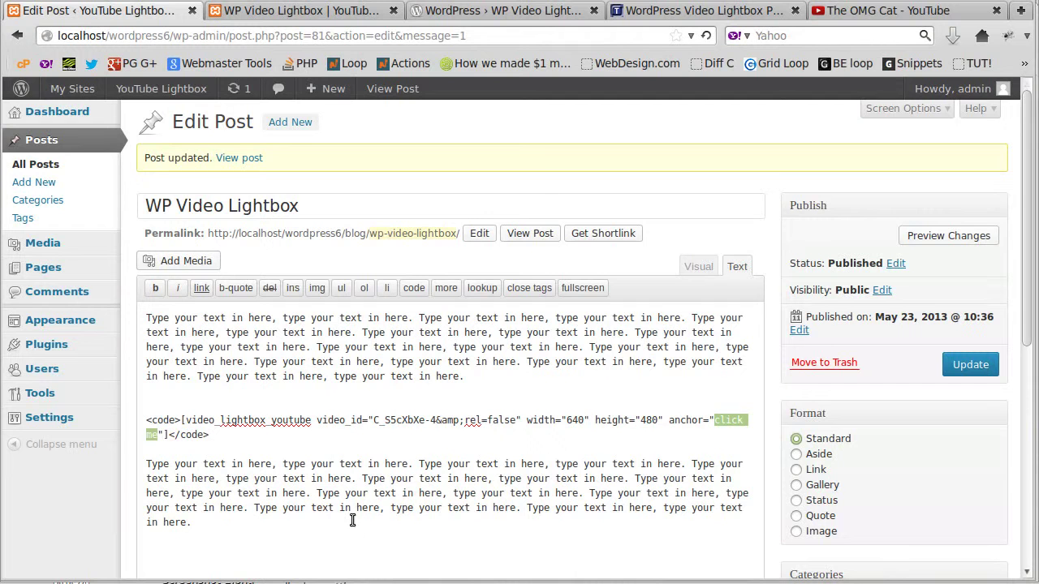
pyautogui.hotkey('ctrl', 'v')
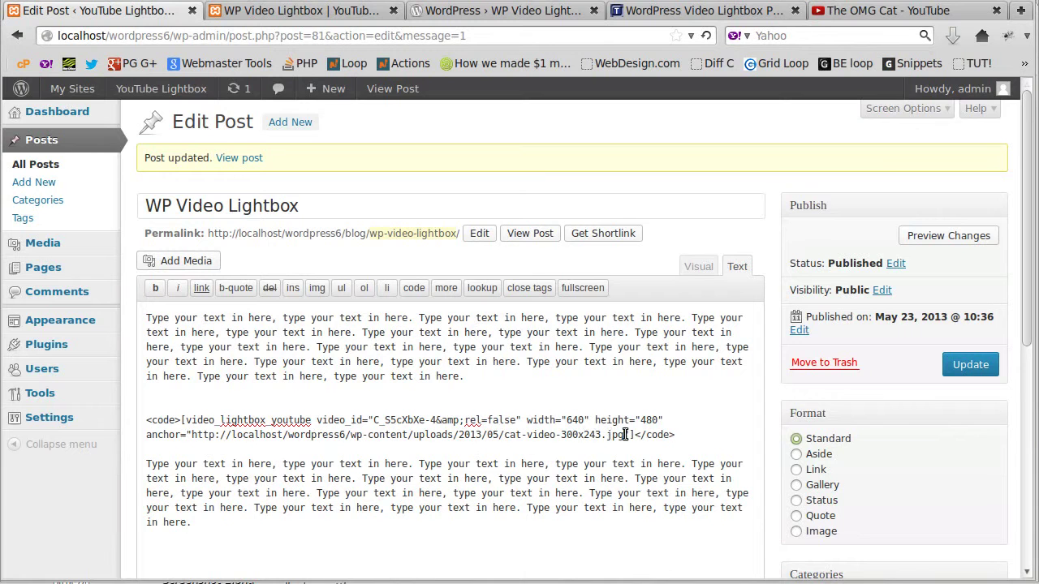
pyautogui.click(959, 368)
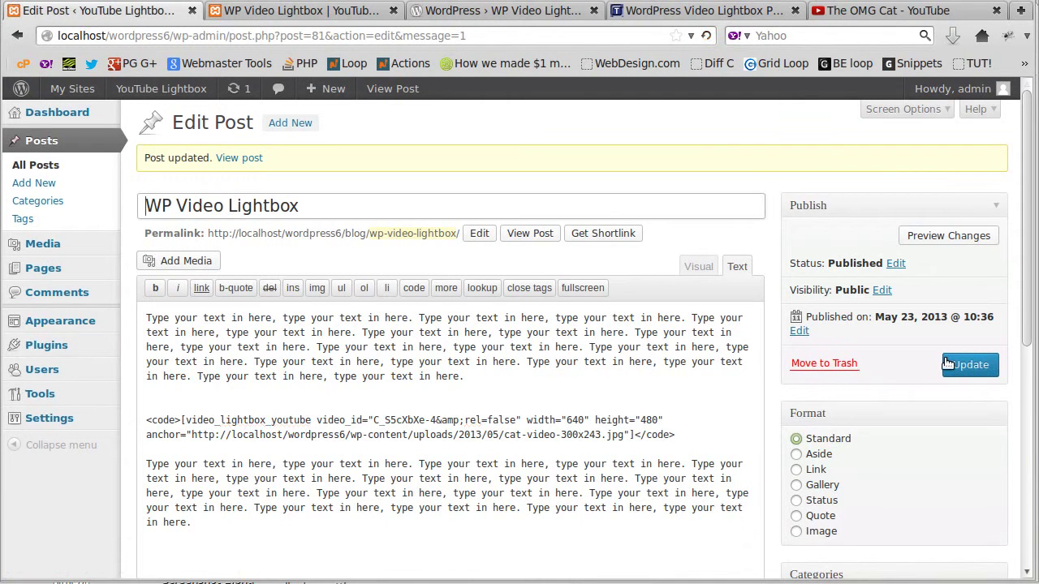
# Step: Reload the published WP Video Lightbox post, open the lightbox from the cat thumbnail, play the video and close it
pyautogui.click(335, 17)
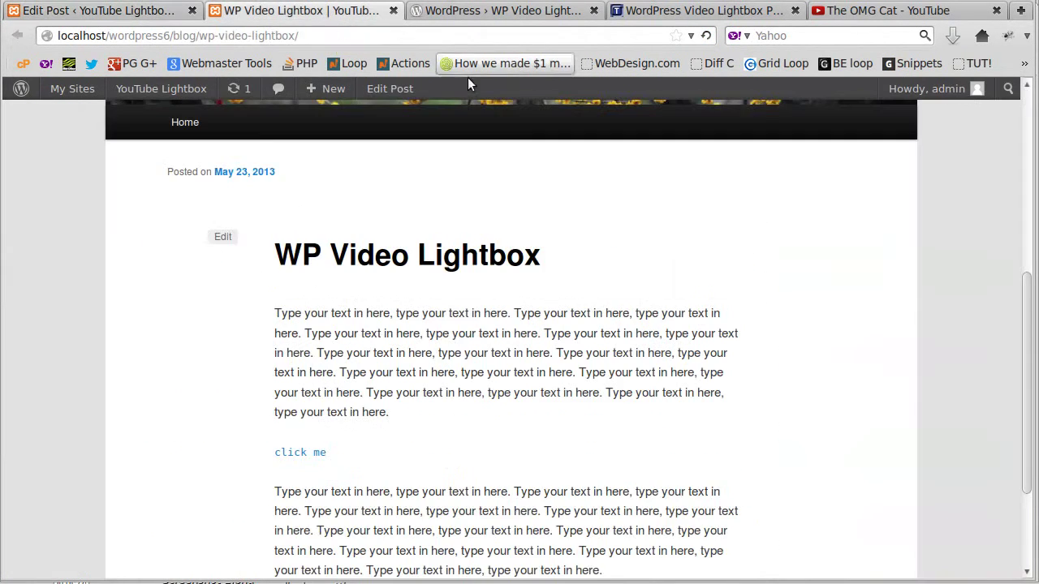
pyautogui.click(705, 36)
pyautogui.scroll(-6, 736, 398)
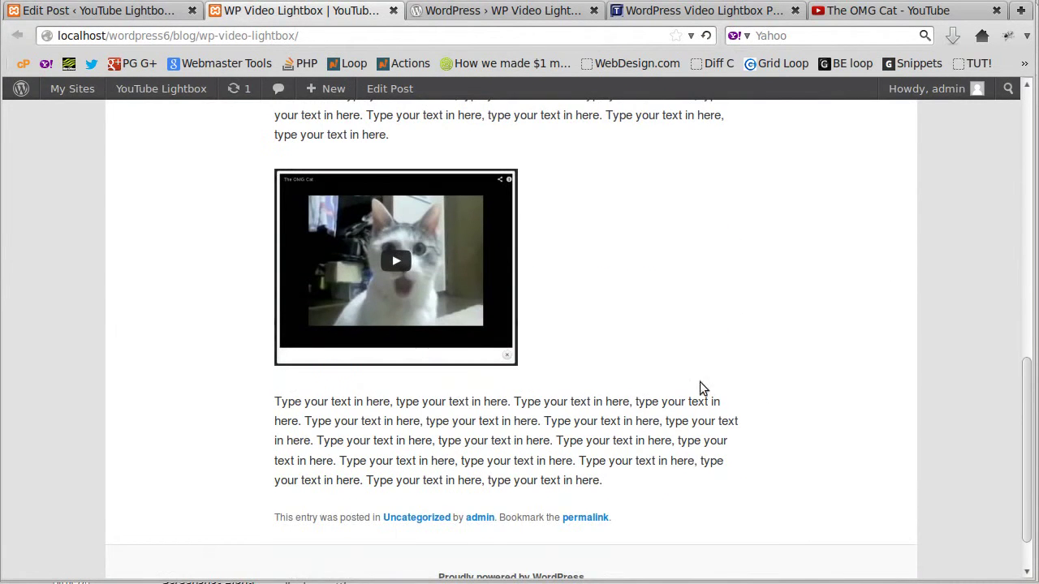
pyautogui.click(394, 265)
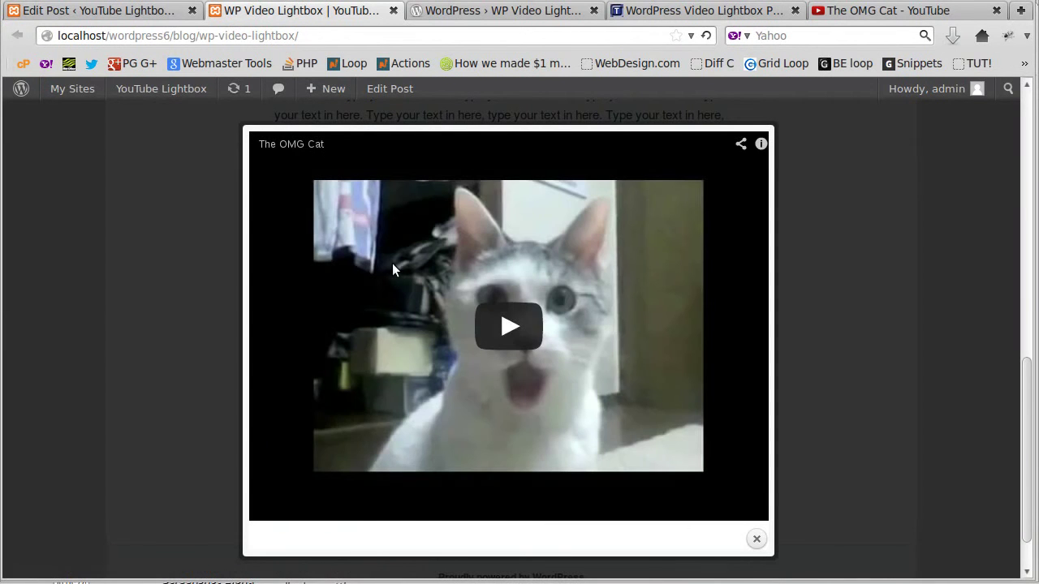
pyautogui.click(510, 328)
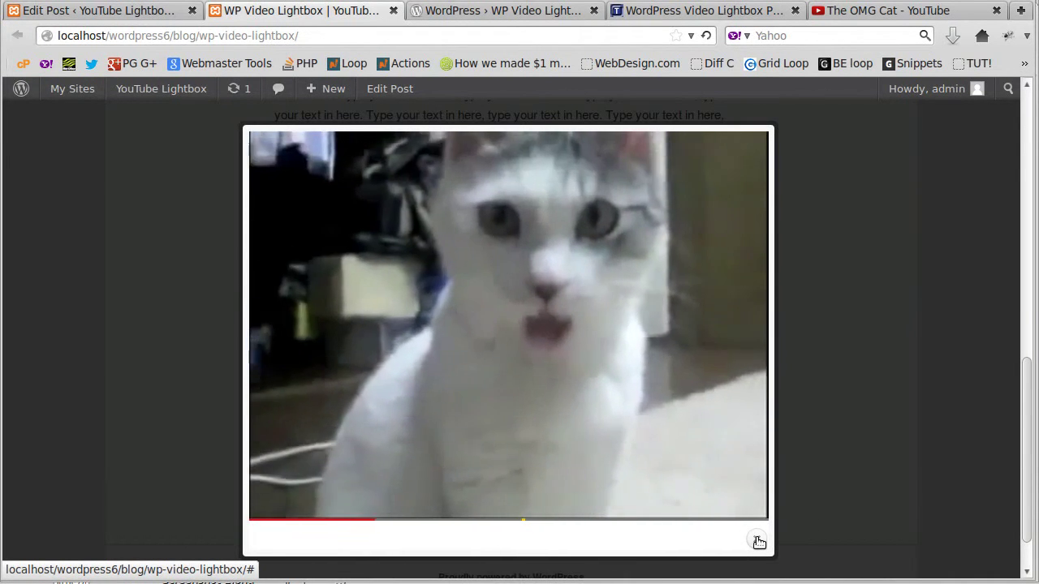
pyautogui.click(757, 540)
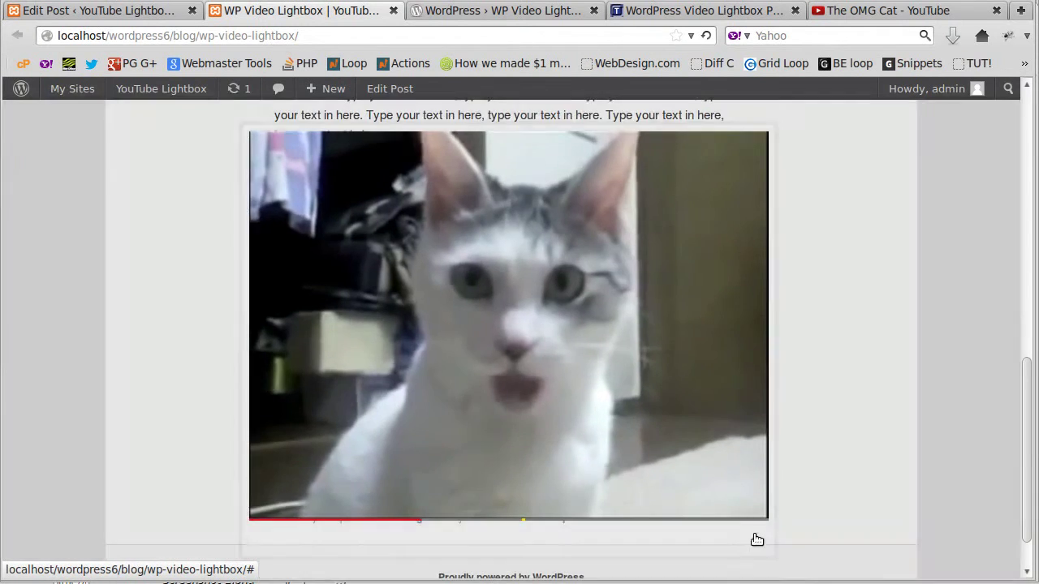
# Step: Return to the post's HTML source and examine the opening and closing code tags around the shortcode
pyautogui.click(142, 14)
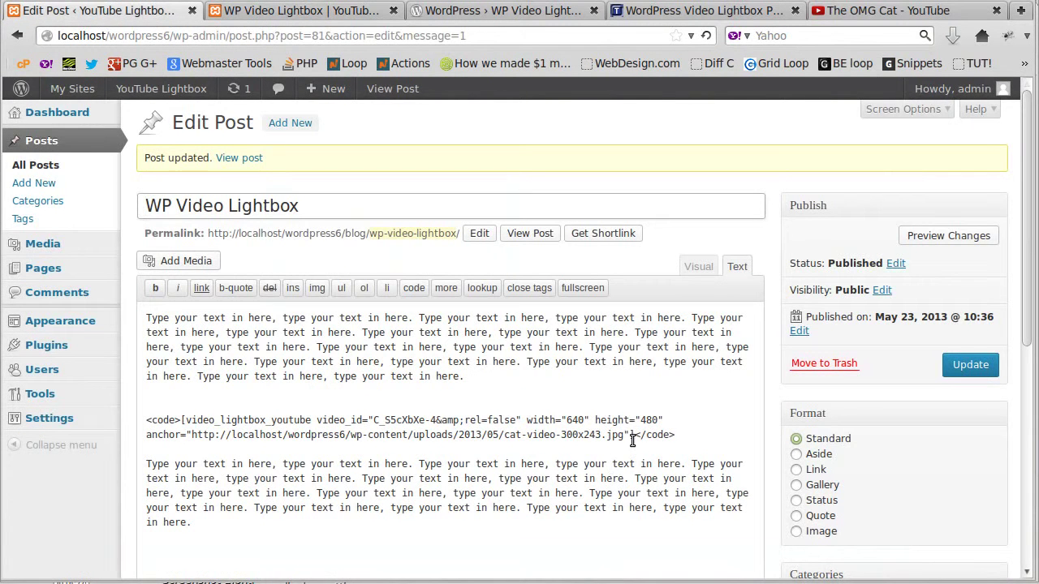
pyautogui.moveTo(633, 436); pyautogui.dragTo(675, 436)
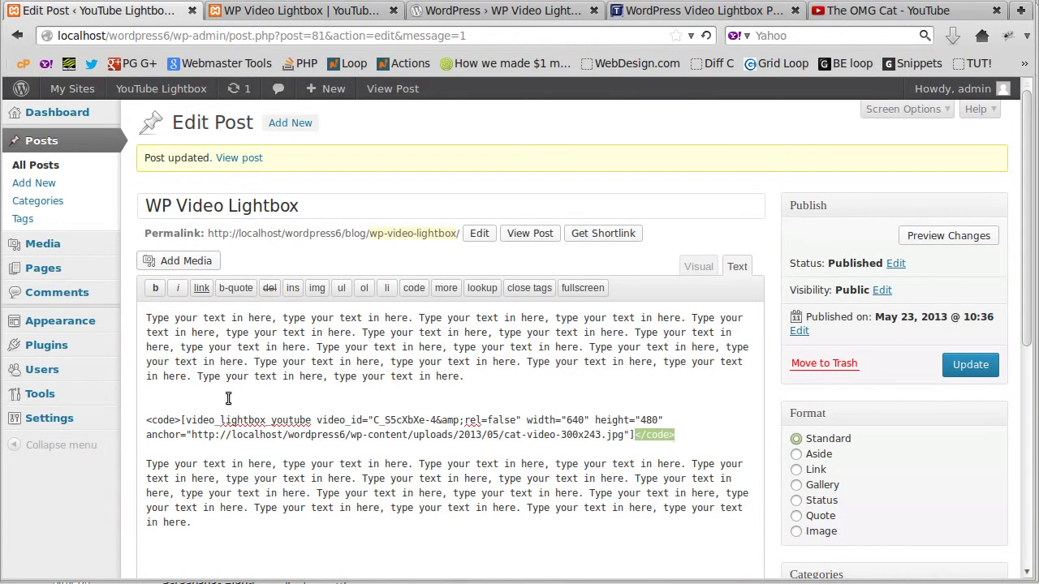
pyautogui.moveTo(180, 419); pyautogui.dragTo(145, 419)
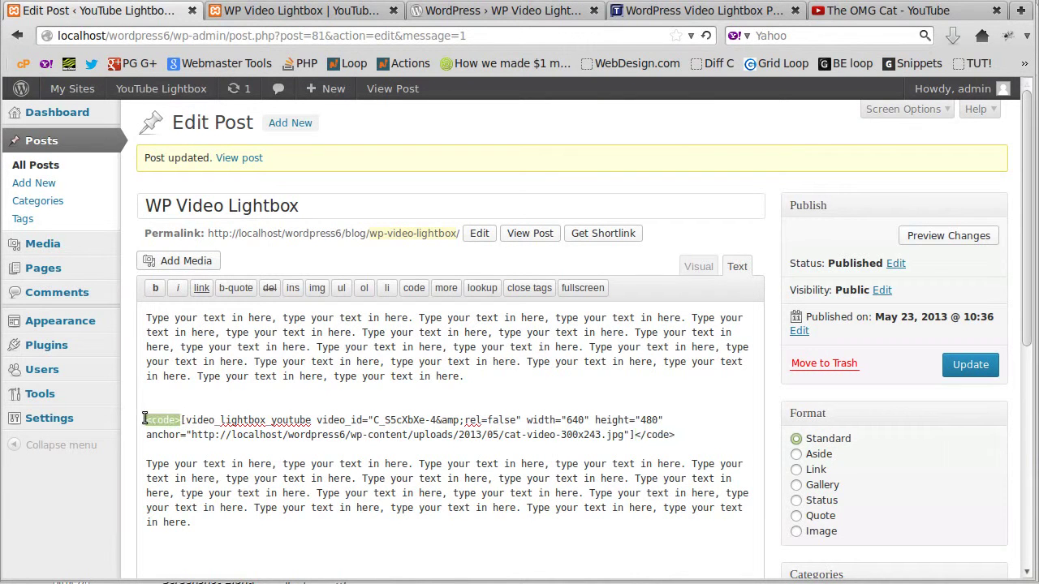
pyautogui.click(151, 451)
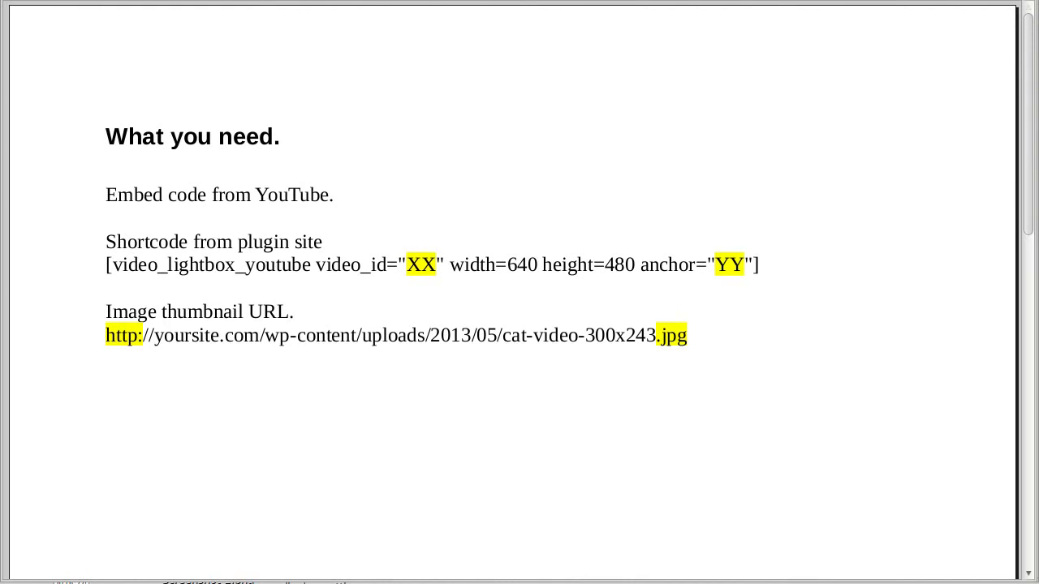
# Step: Review The OMG Cat's embed code on YouTube together with the "What you need" notes document
pyautogui.hotkey('alt', 'Tab')
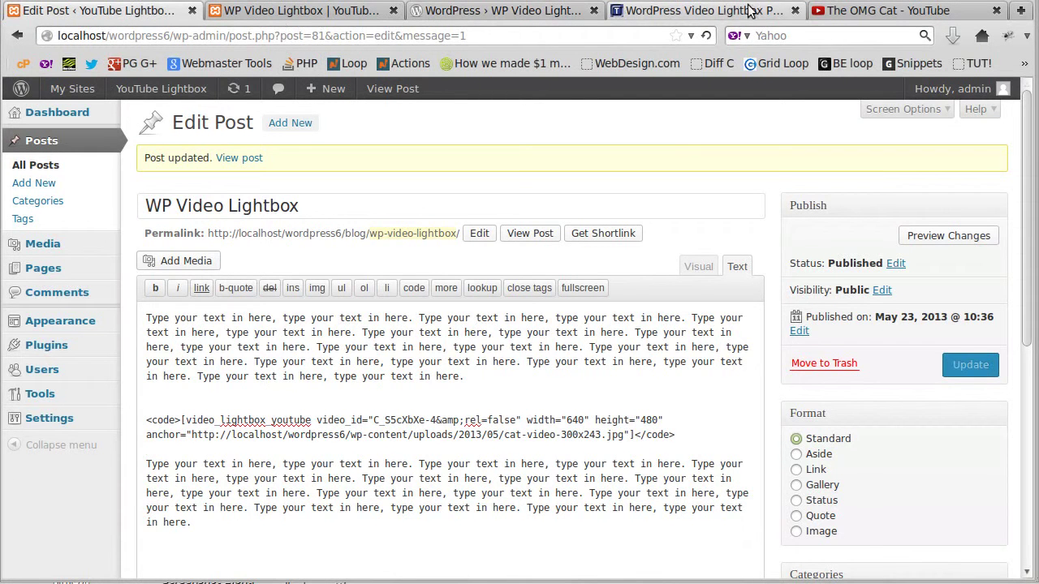
pyautogui.click(860, 9)
pyautogui.click(552, 483)
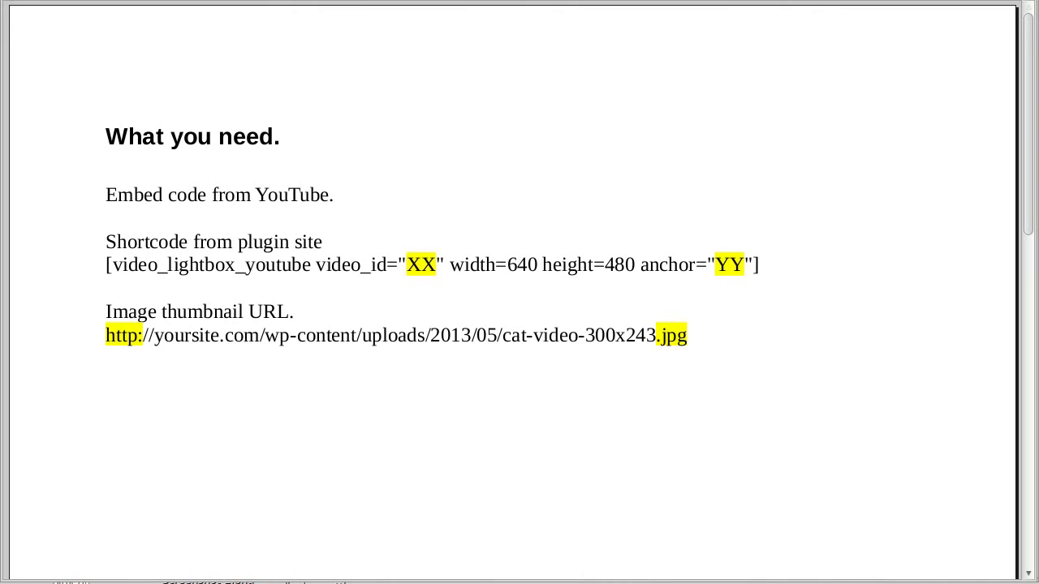
pyautogui.hotkey('alt', 'Tab')
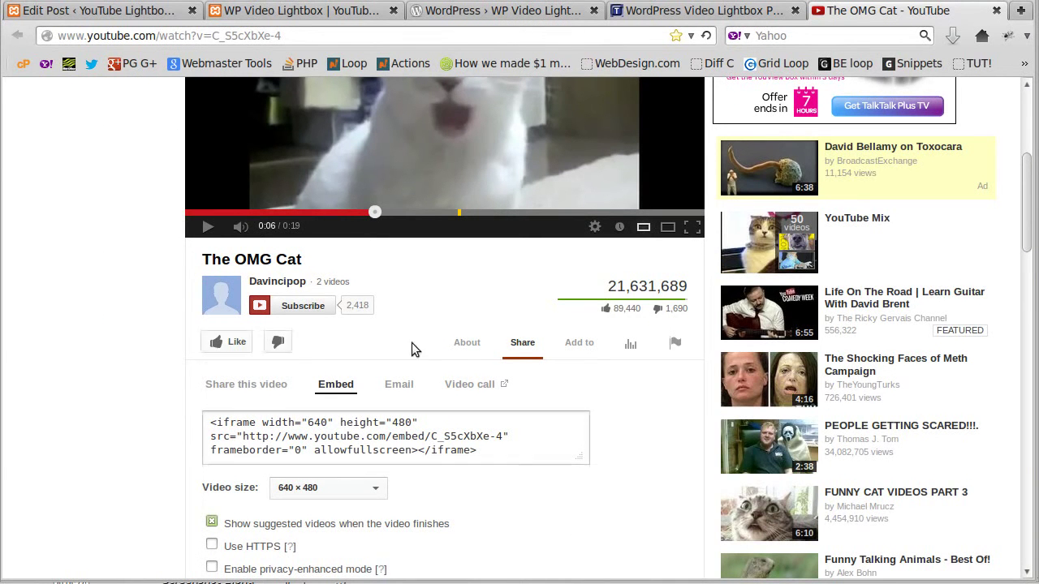
# Step: Go back to the published WP Video Lightbox post and open the video lightbox from the cat thumbnail again
pyautogui.click(232, 13)
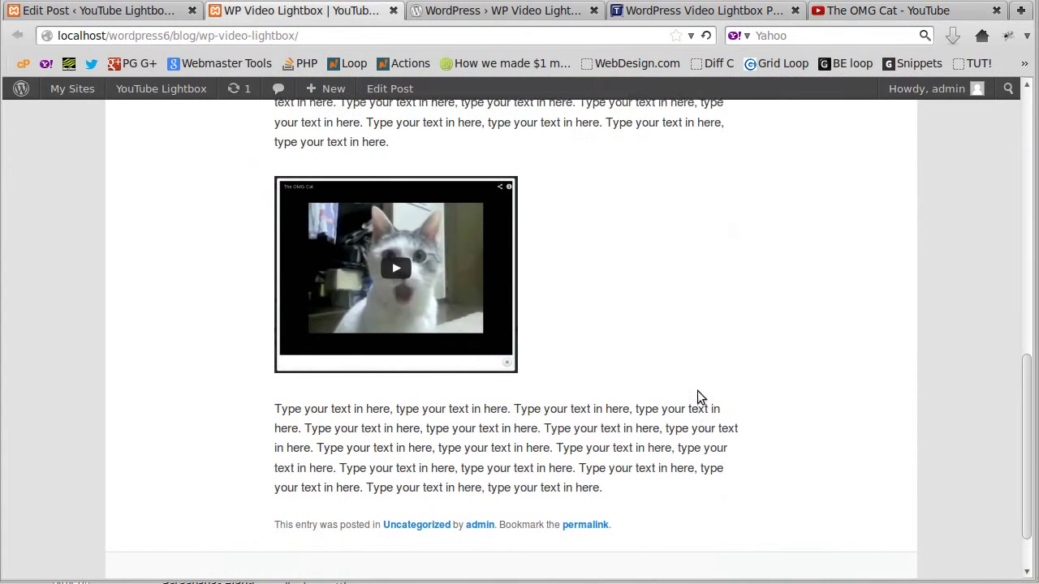
pyautogui.scroll(5, 698, 397)
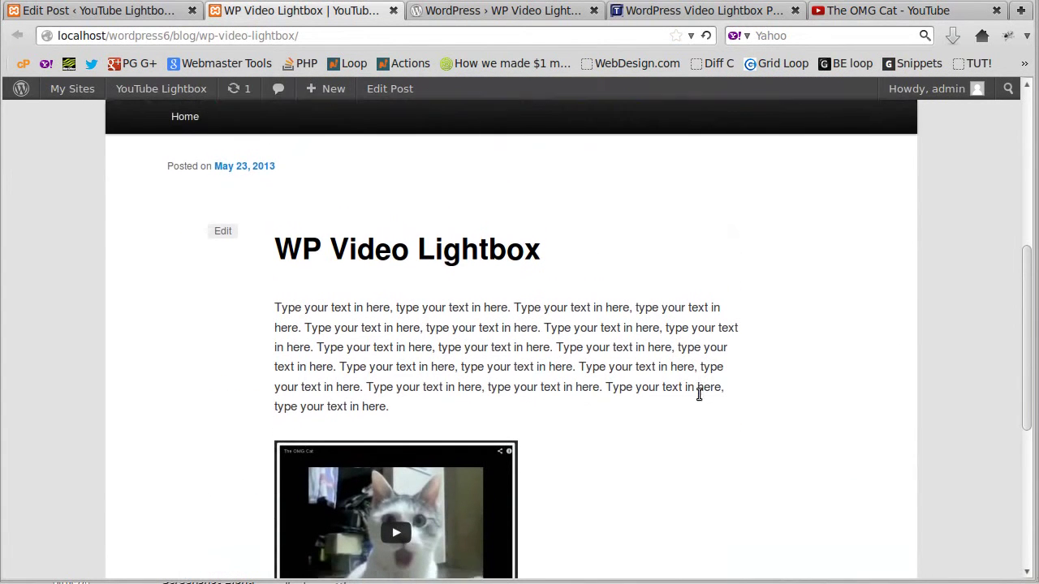
pyautogui.scroll(-2, 697, 393)
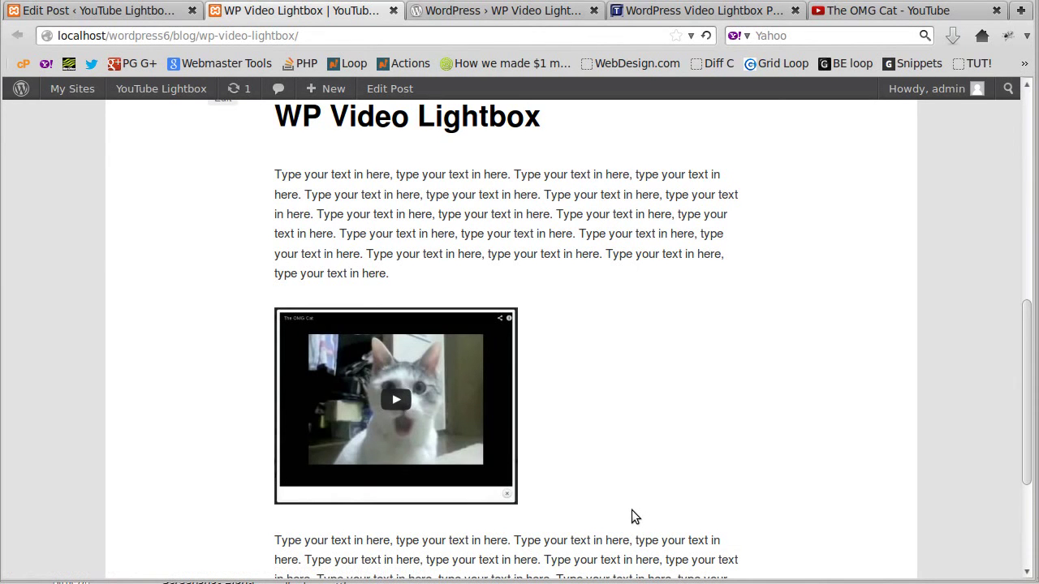
pyautogui.click(397, 400)
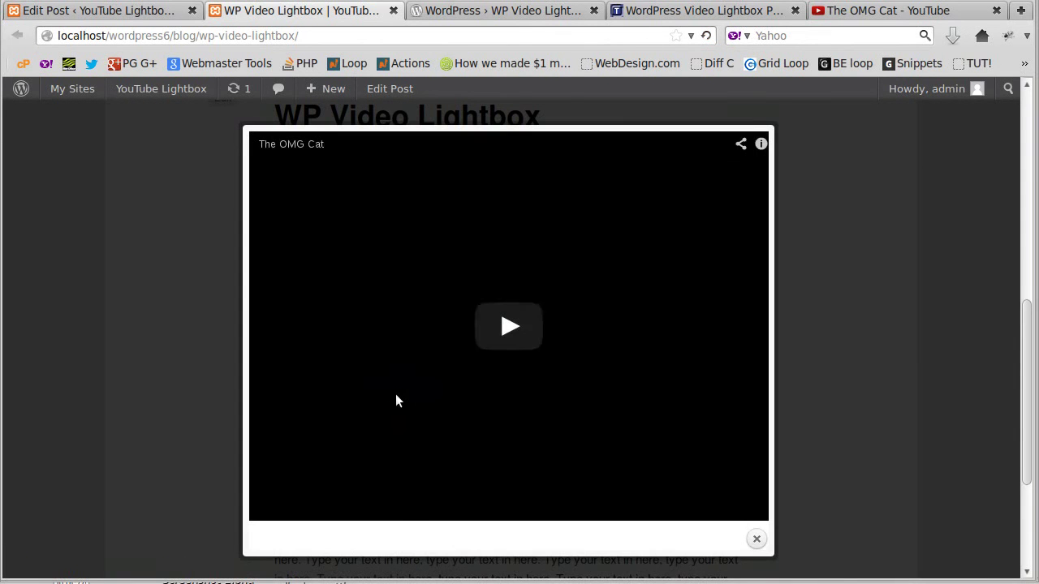